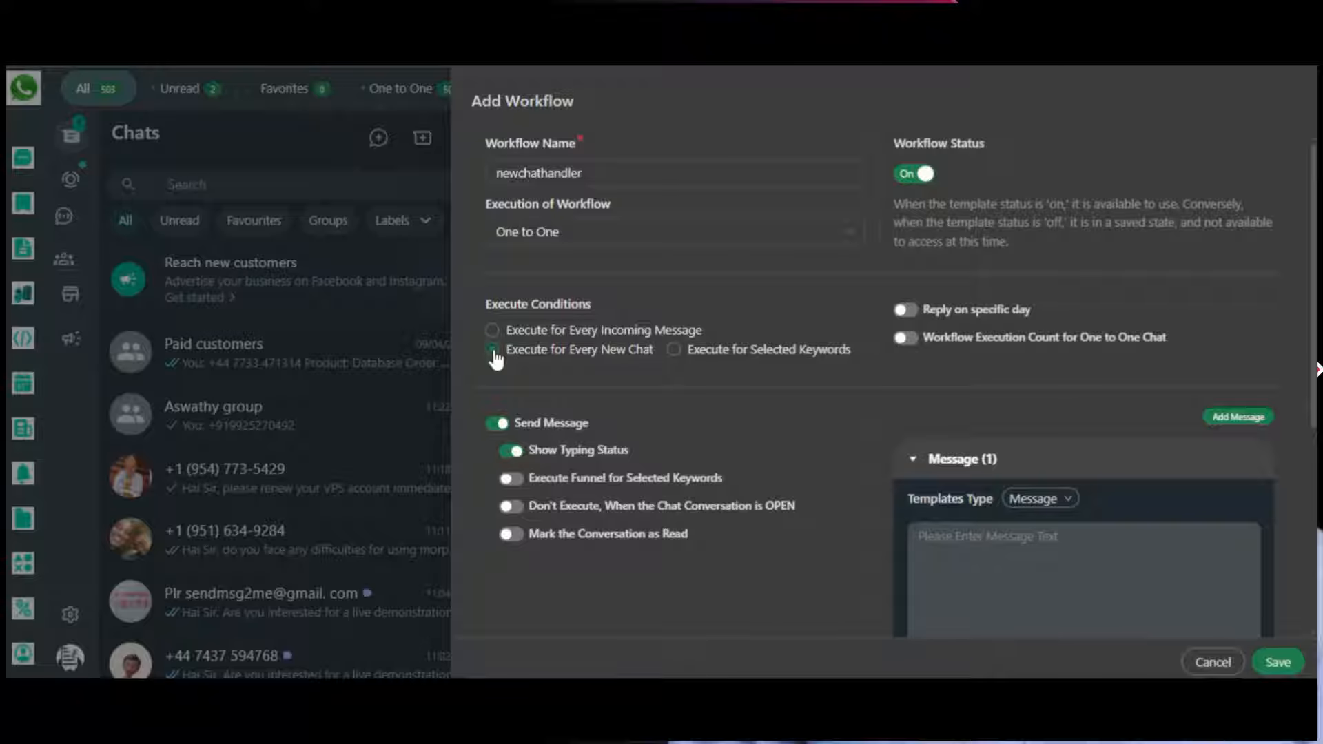
Step: Enable marking the conversation as read and write a Morphymail AI assistant greeting asking if the customer seeks tools to efficiently handle their email marketing
click(515, 536)
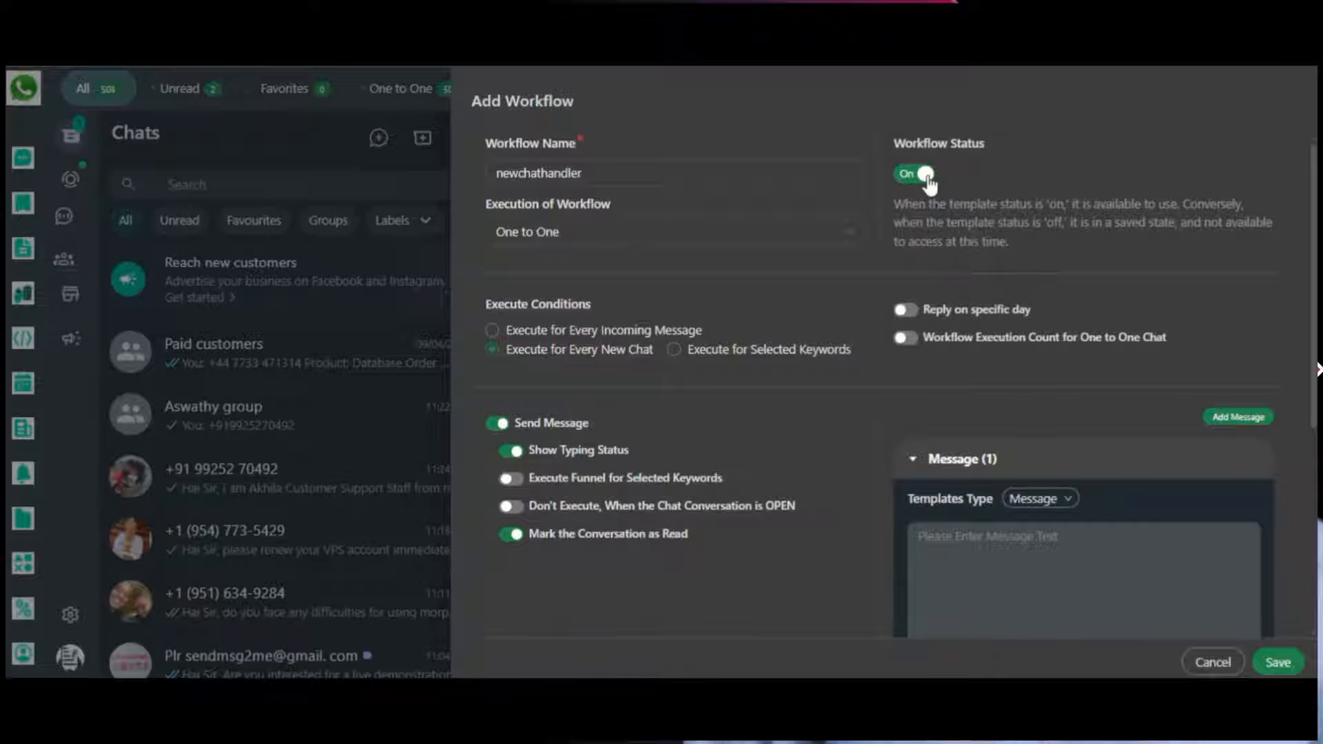
scroll(1089, 343, down, 2)
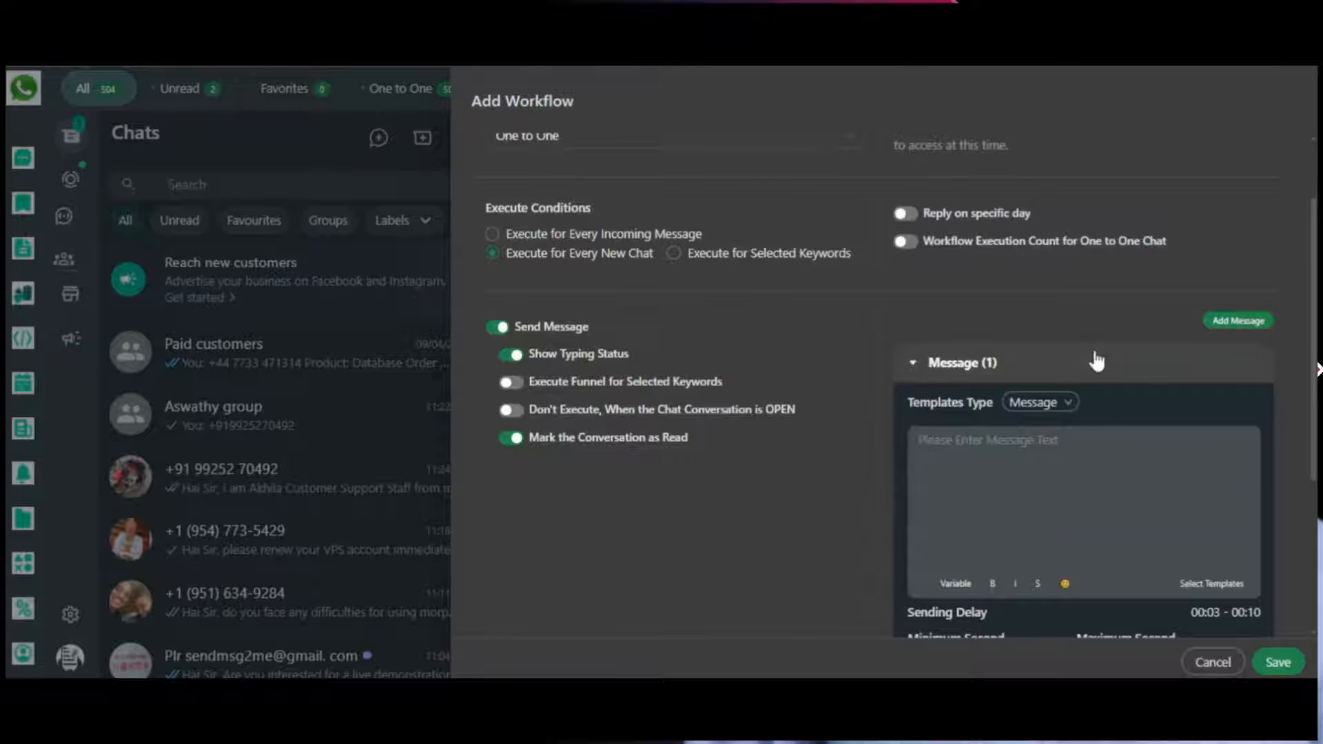
scroll(1093, 346, down, 2)
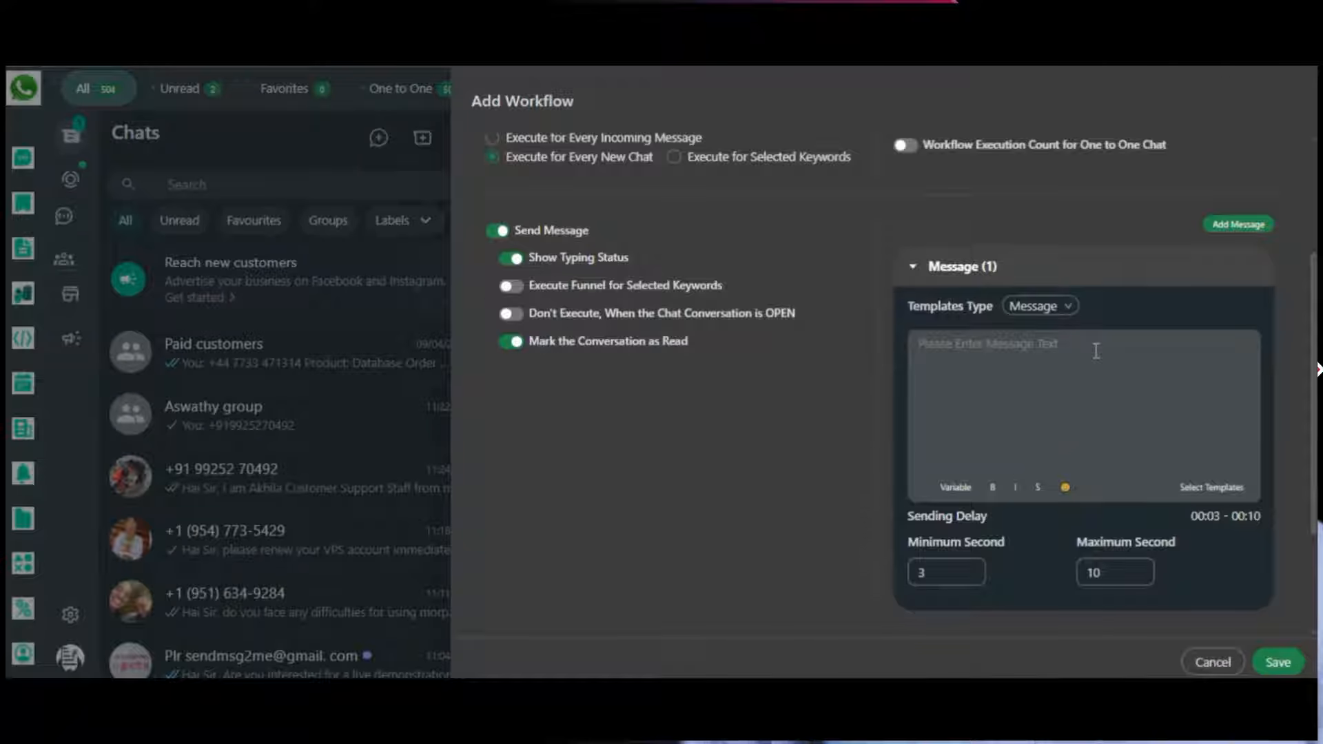
click(955, 348)
text(Hello! Welcome to Morphymail ! I'm your AI assistant, here to help. Please tell me if you are looking for tools that can efficiently handle your email marketing?)
Step: Add a new line to the message reading "Enter the product you need me to assist with,"
key(Return)
text(Enter t)
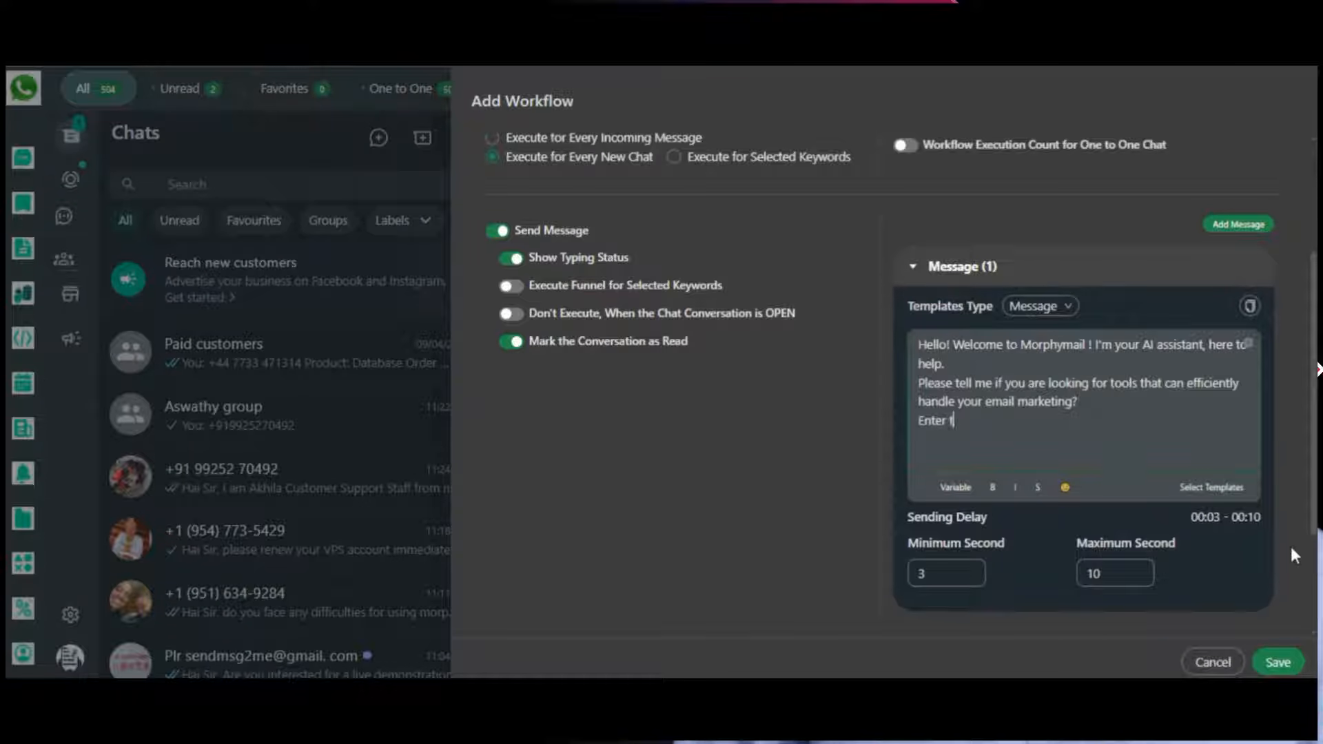
text(he pro)
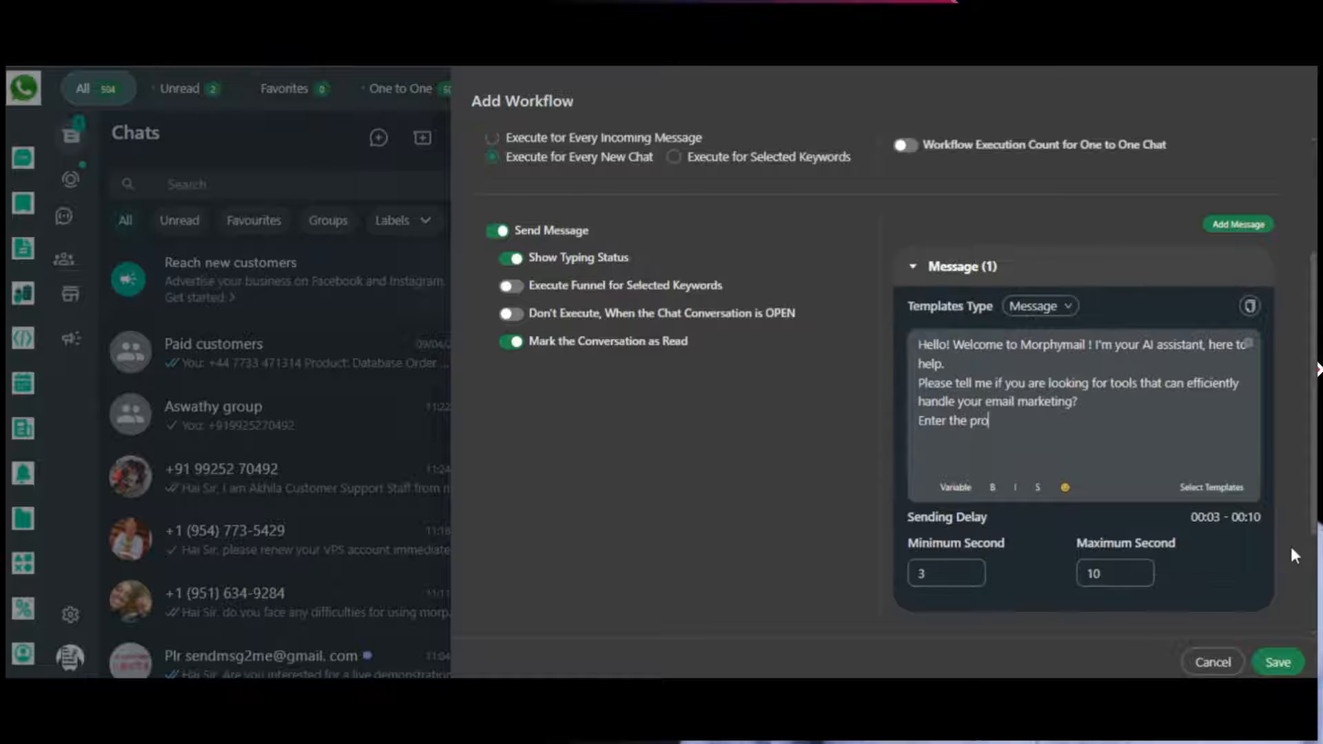
text(duct)
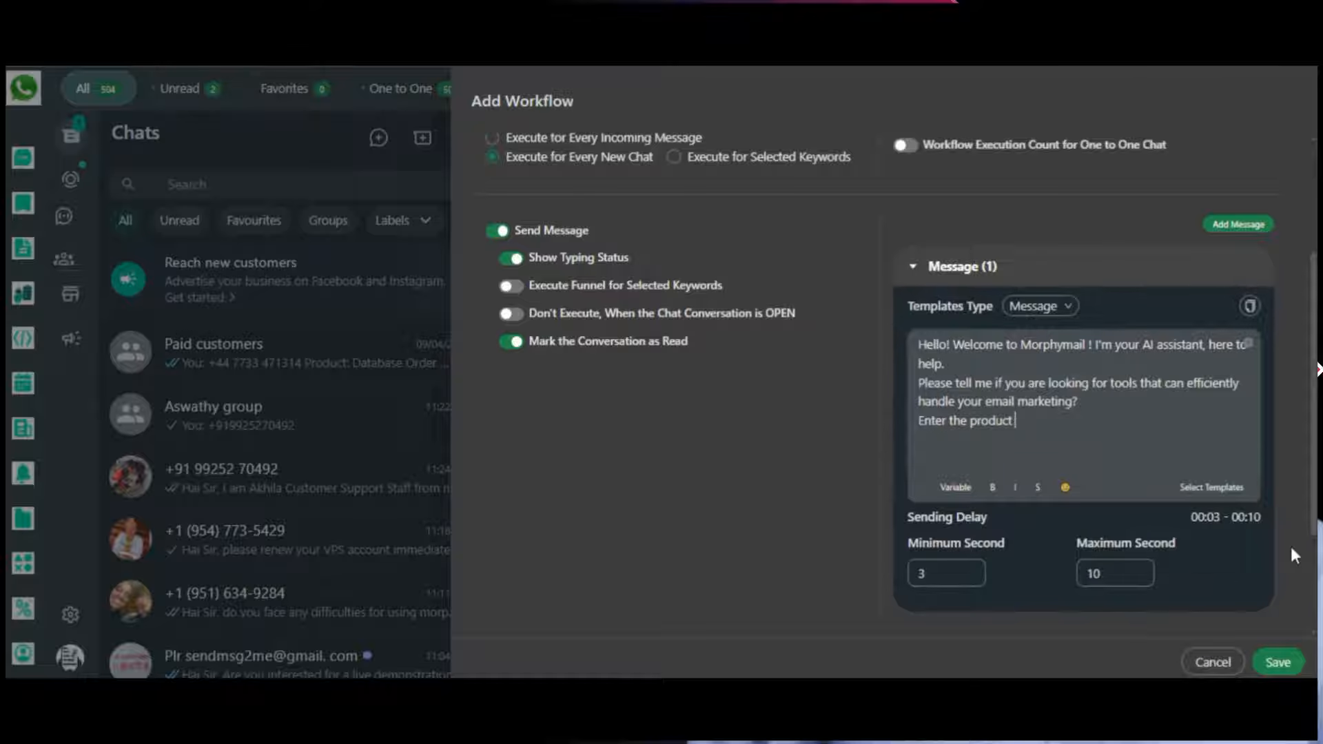
text( you need )
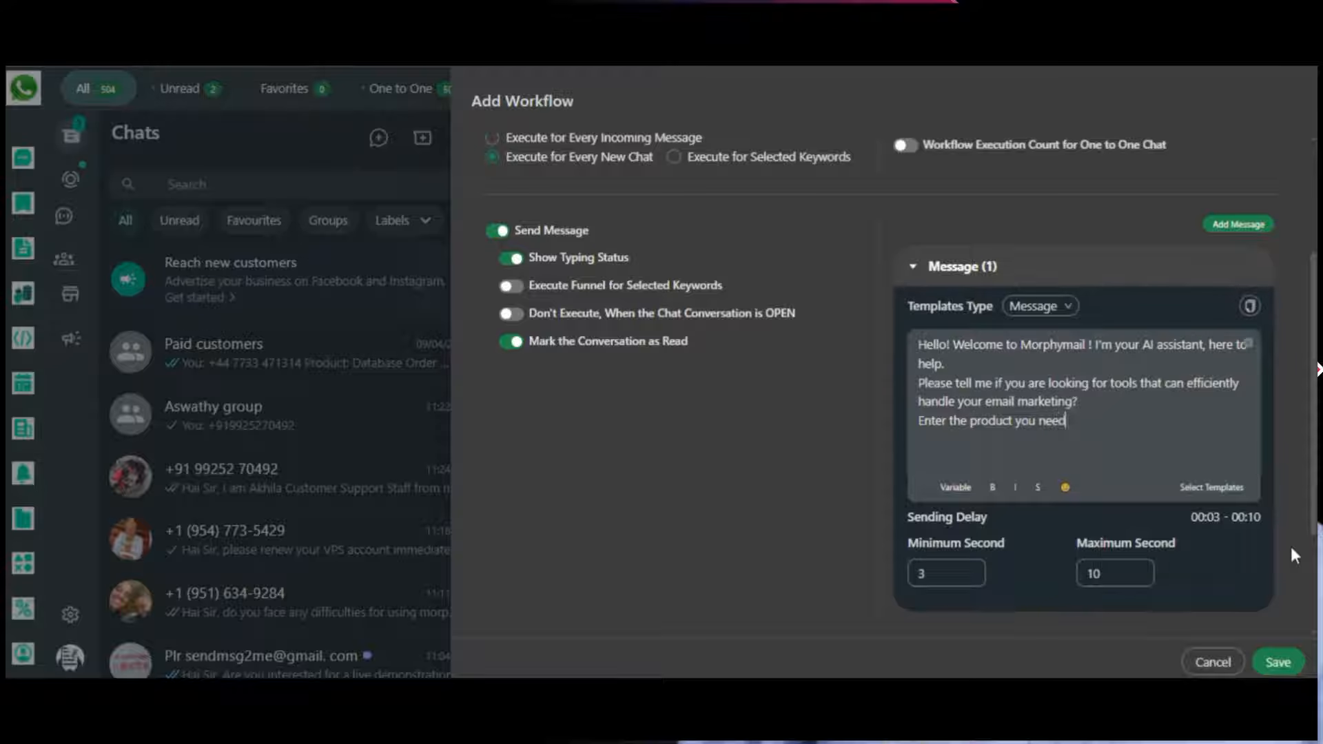
text(me to ass)
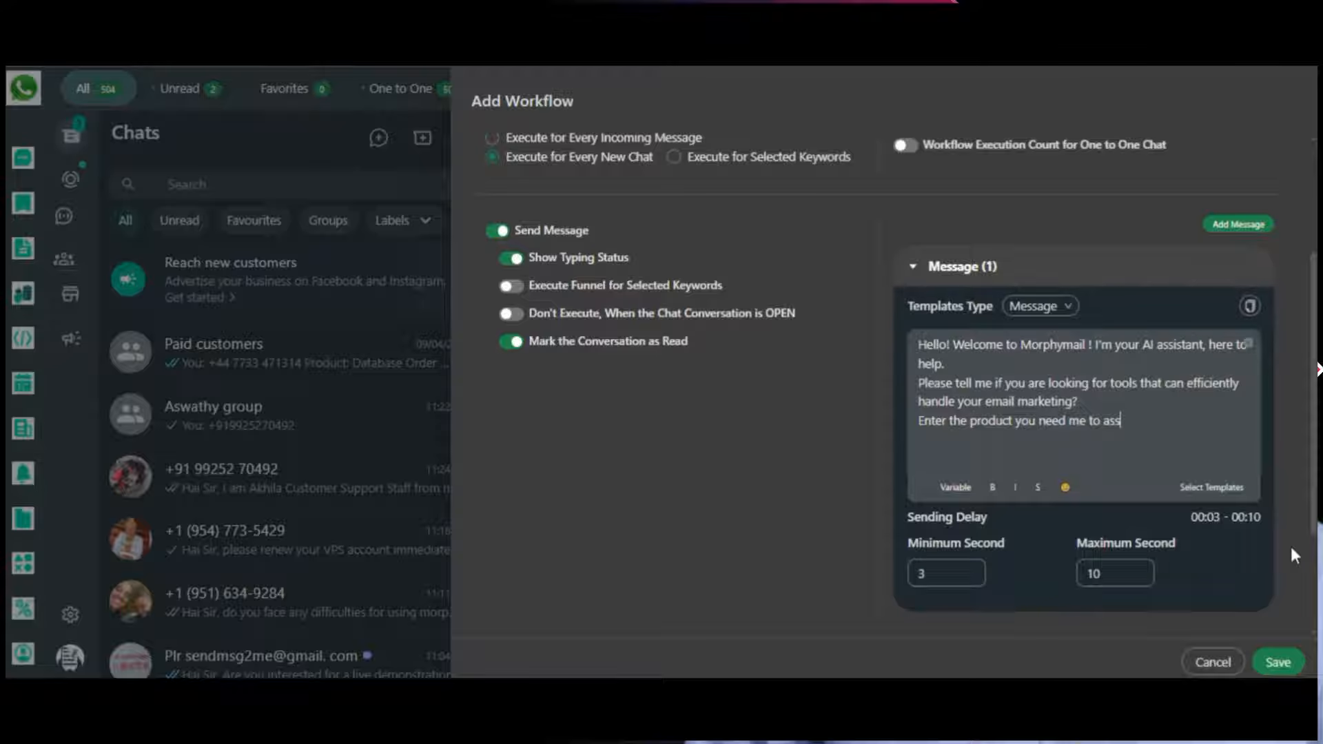
text(ist with)
text(,)
Step: List "Morphy Email marketer", "Morphy cold email suite" and "Morphy email verifier" on separate lines of the message, and save the workflow
key(Return)
text(Morphy Email marketer)
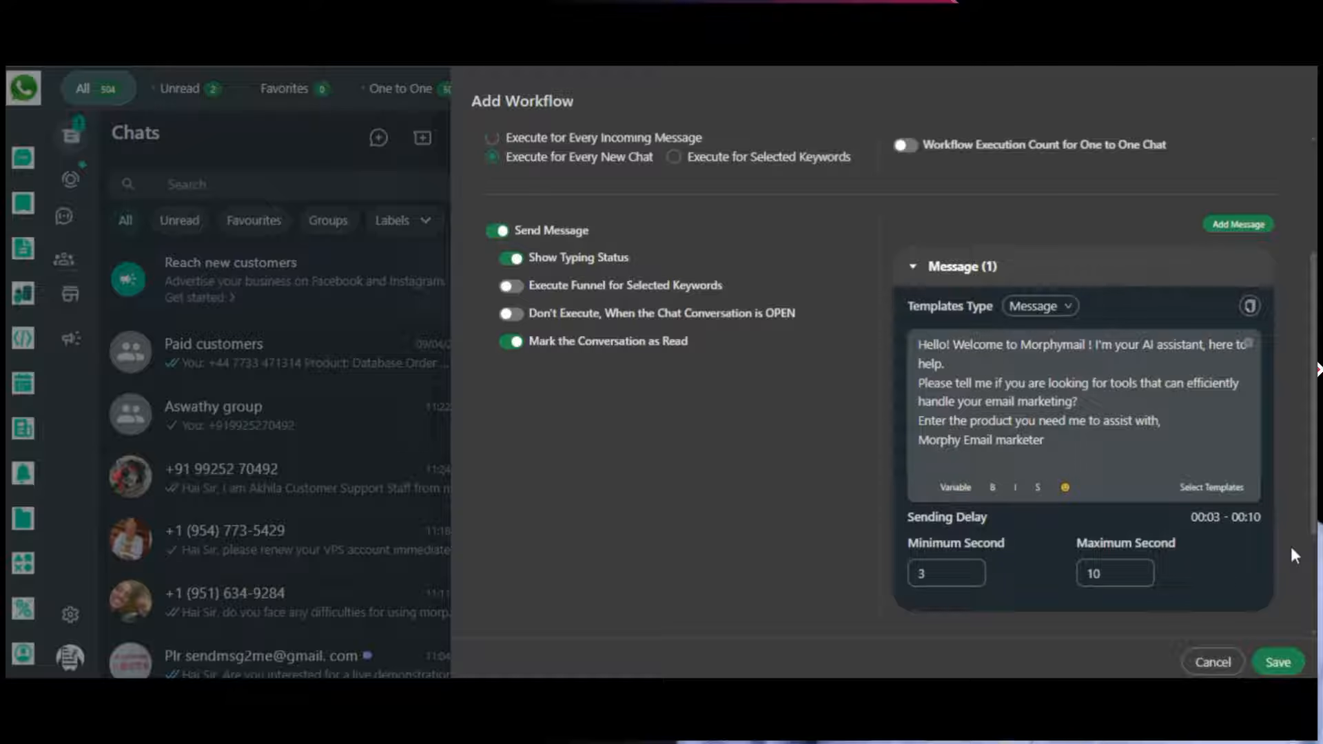
key(Return)
text(Morphy cold email suite)
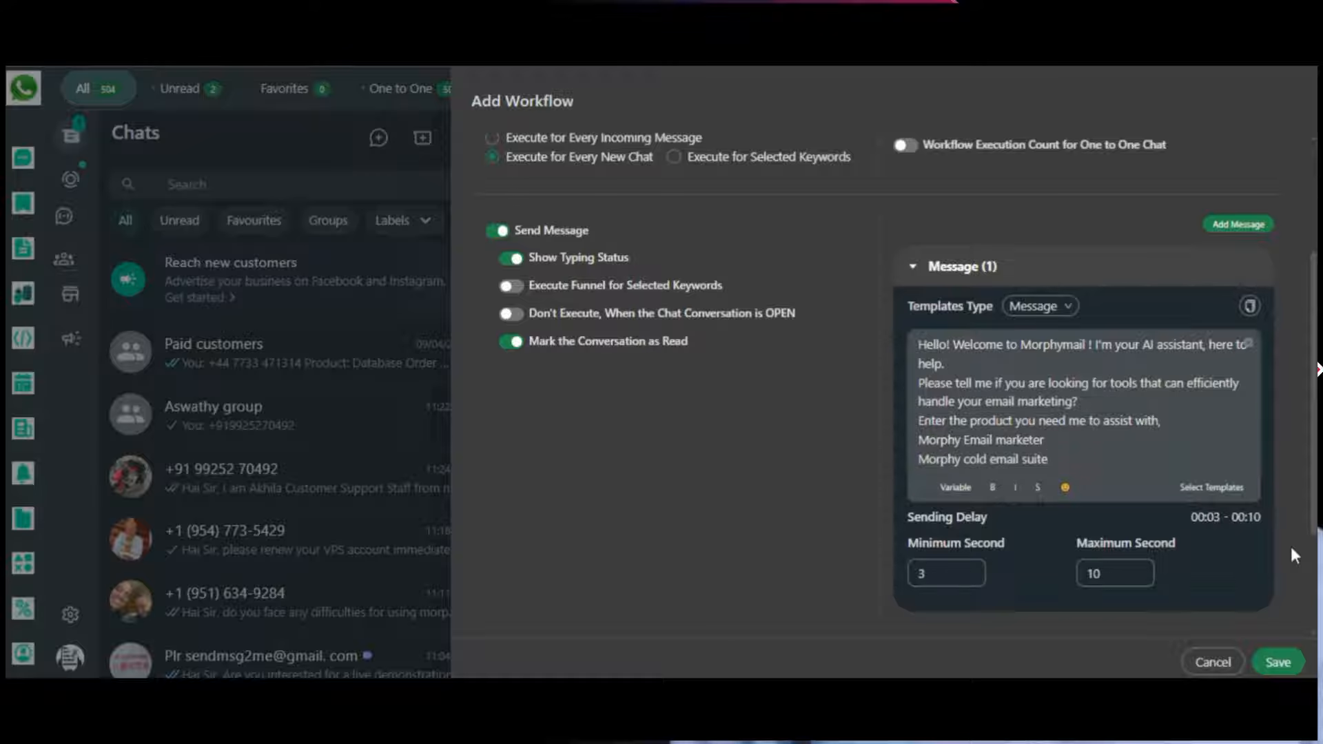
key(Return)
text(Morphy email verifier)
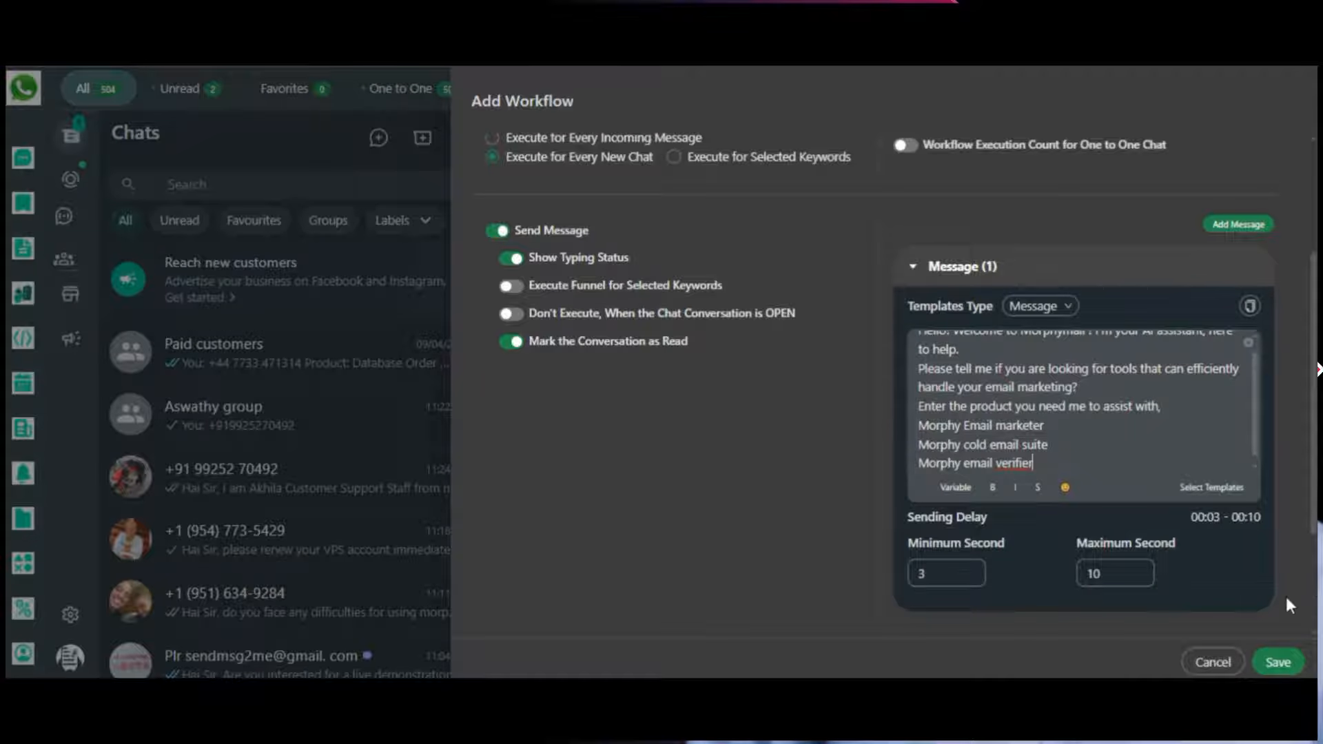
scroll(1287, 599, down, 2)
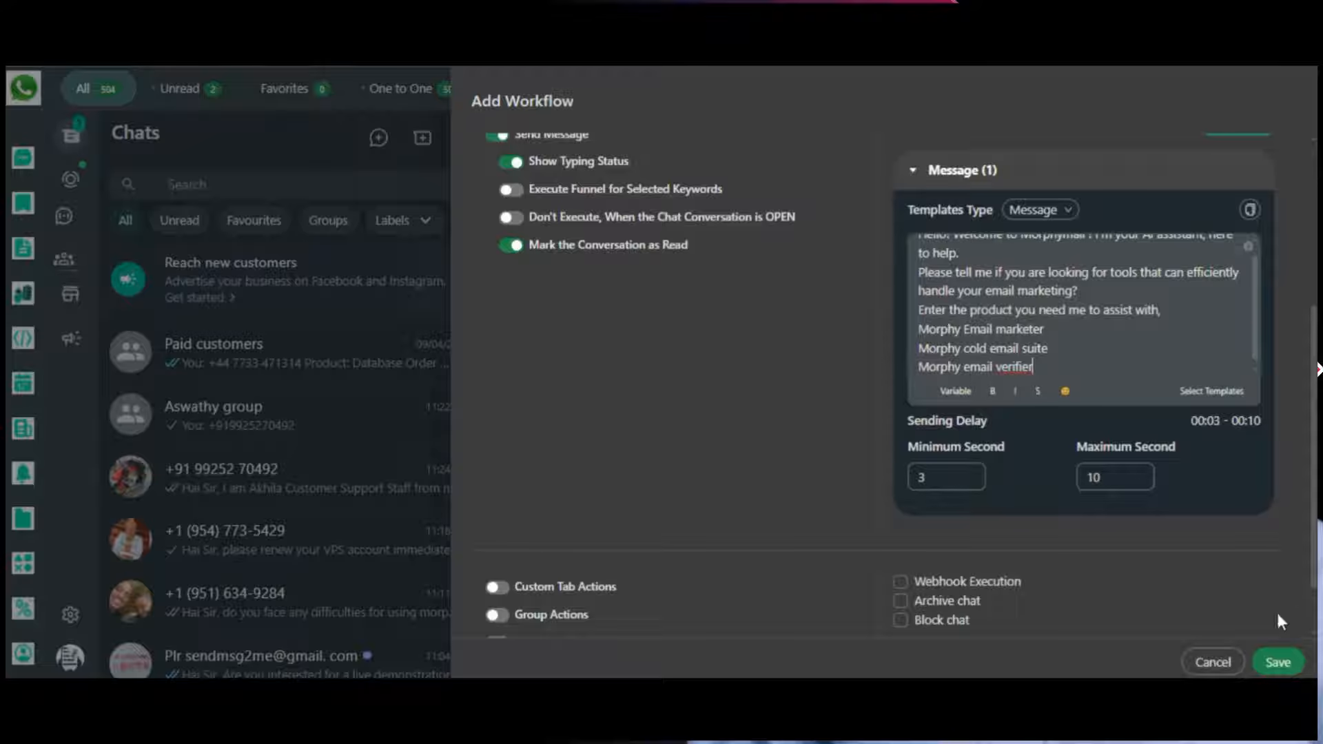
click(1278, 663)
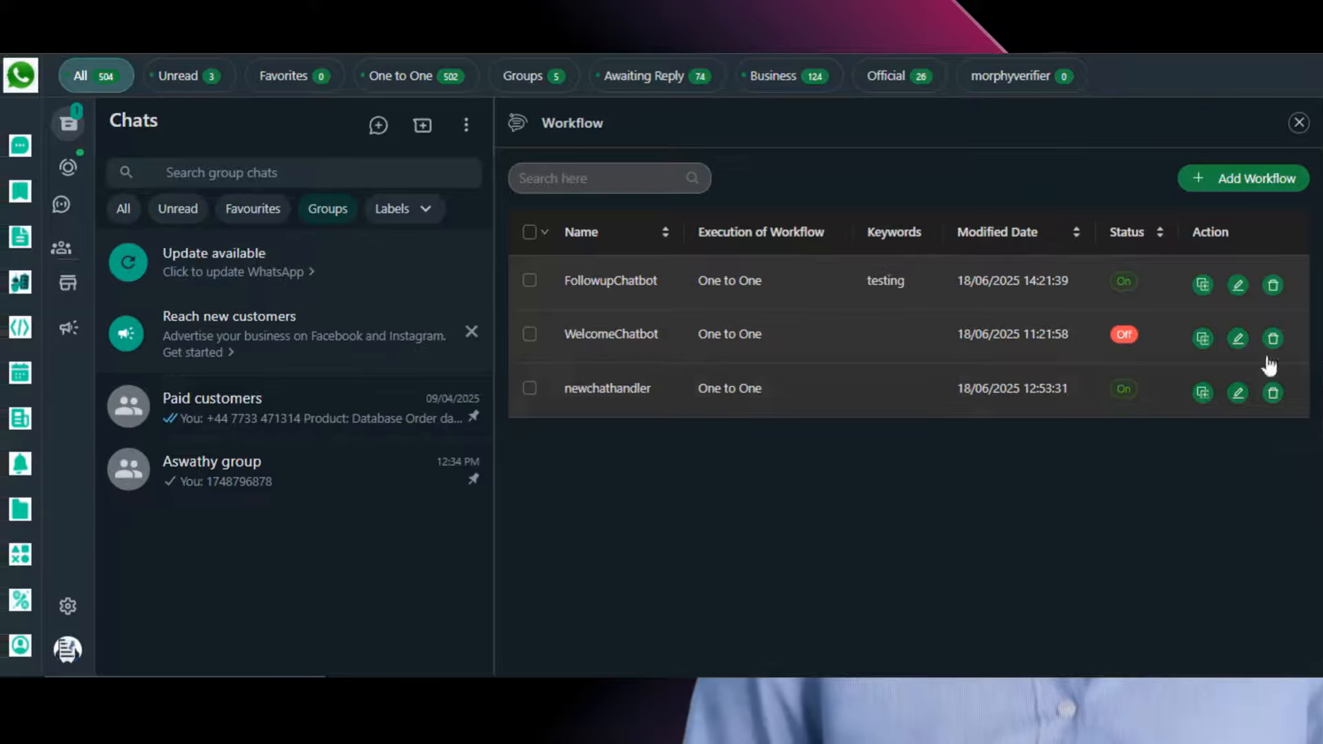
Step: Create a new workflow named "verifierwrkflow" with One to One execution
click(1276, 187)
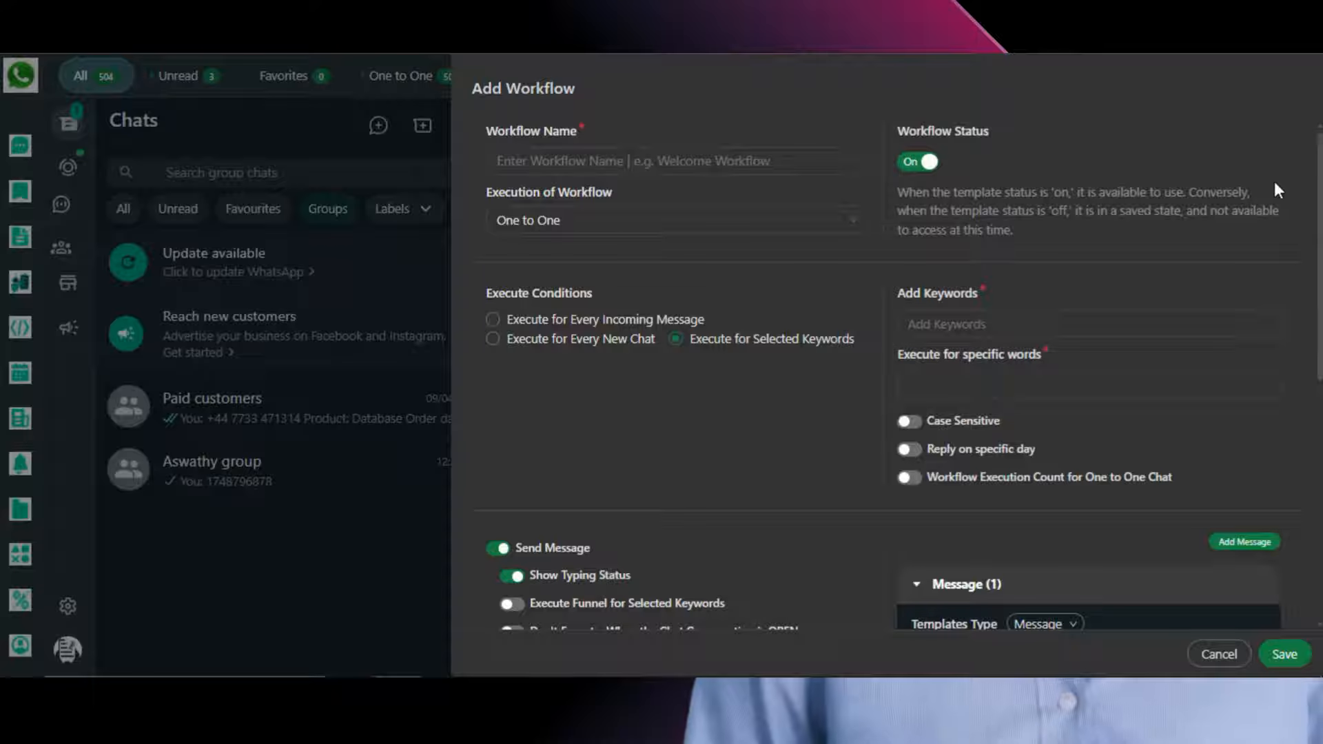
click(660, 162)
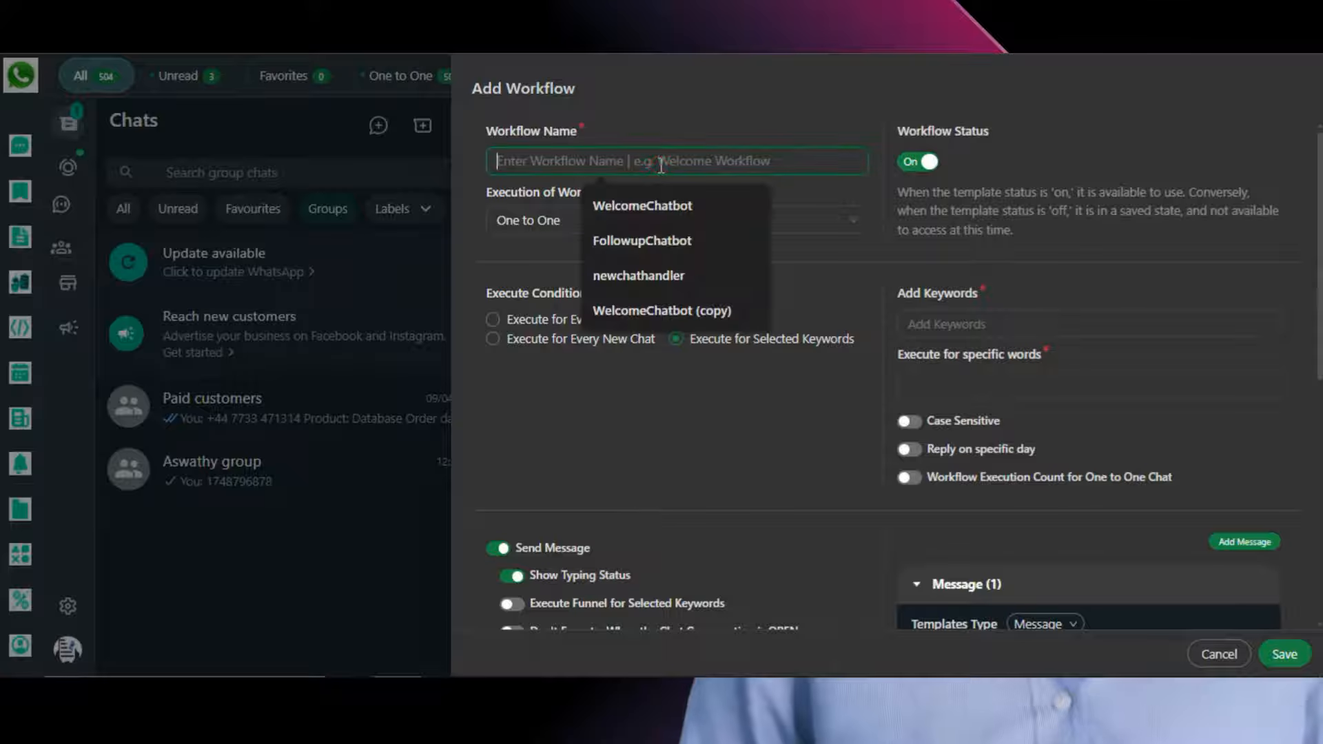
text(ver)
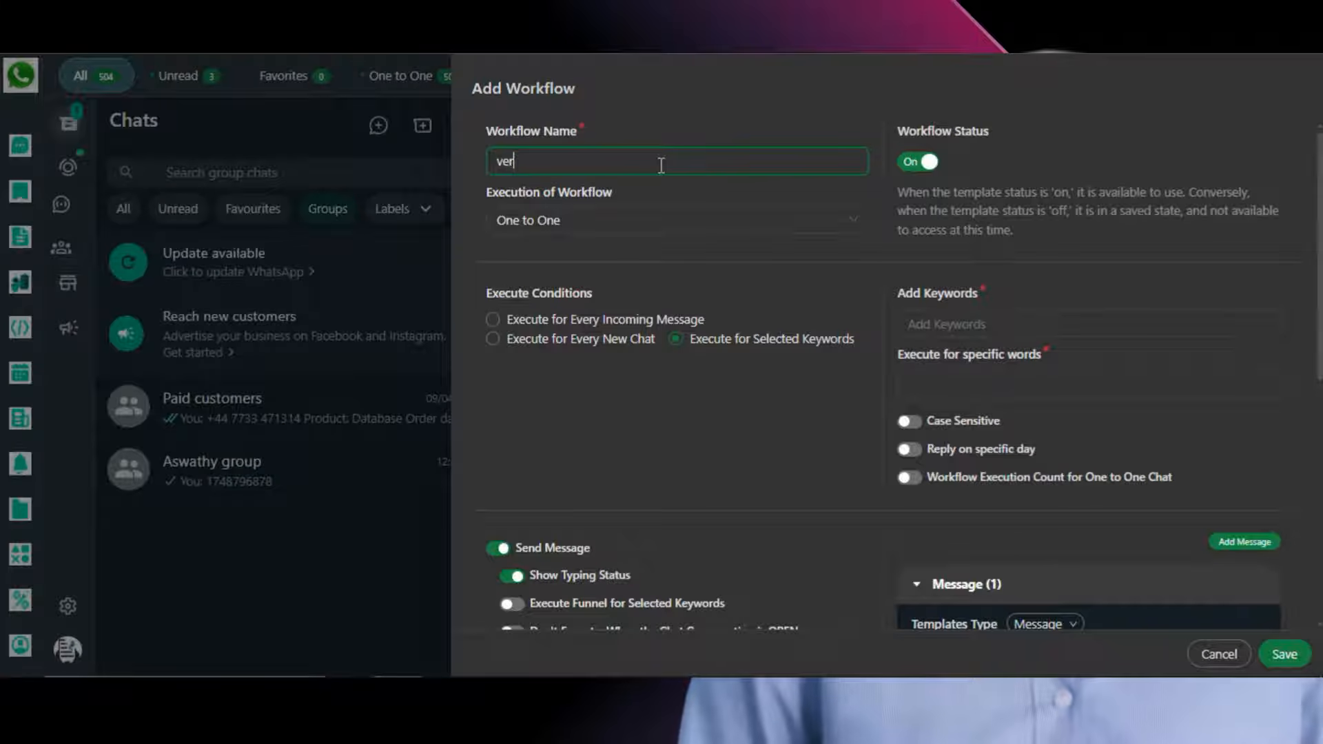
text(ifierwr)
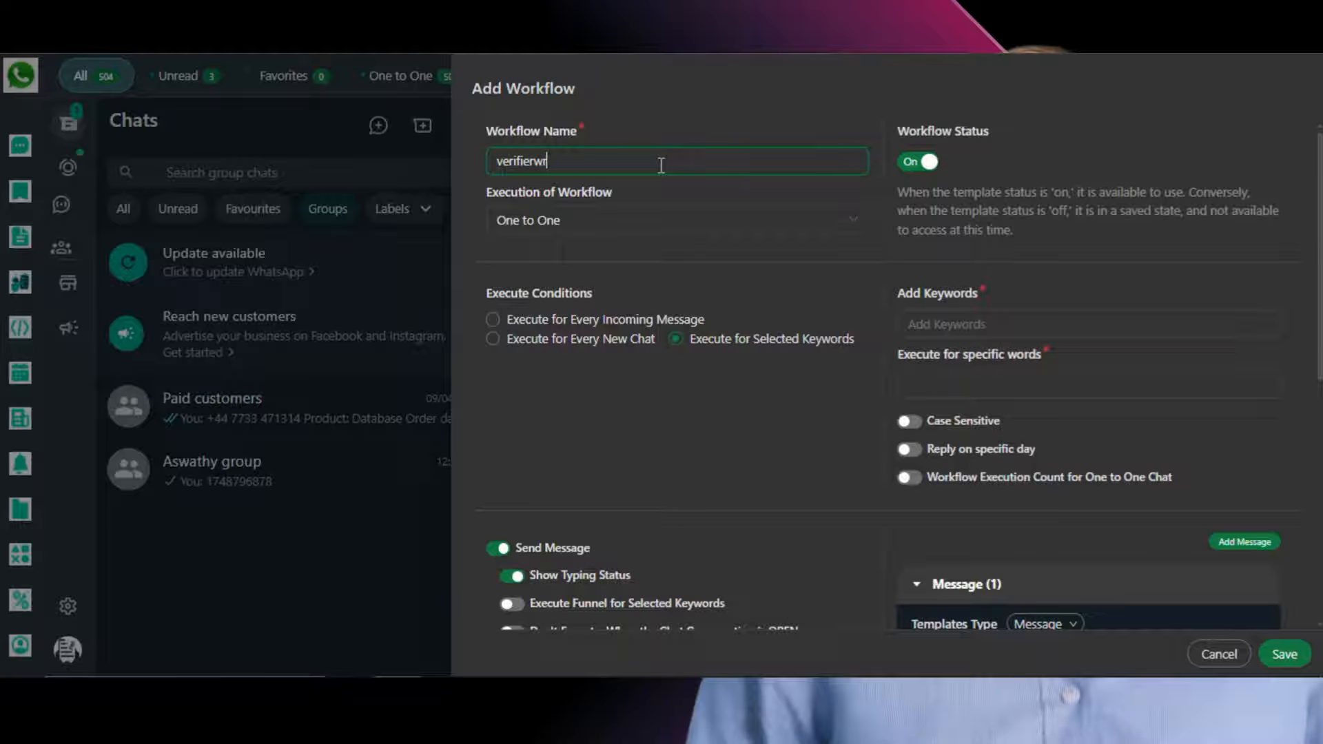
text(kflow)
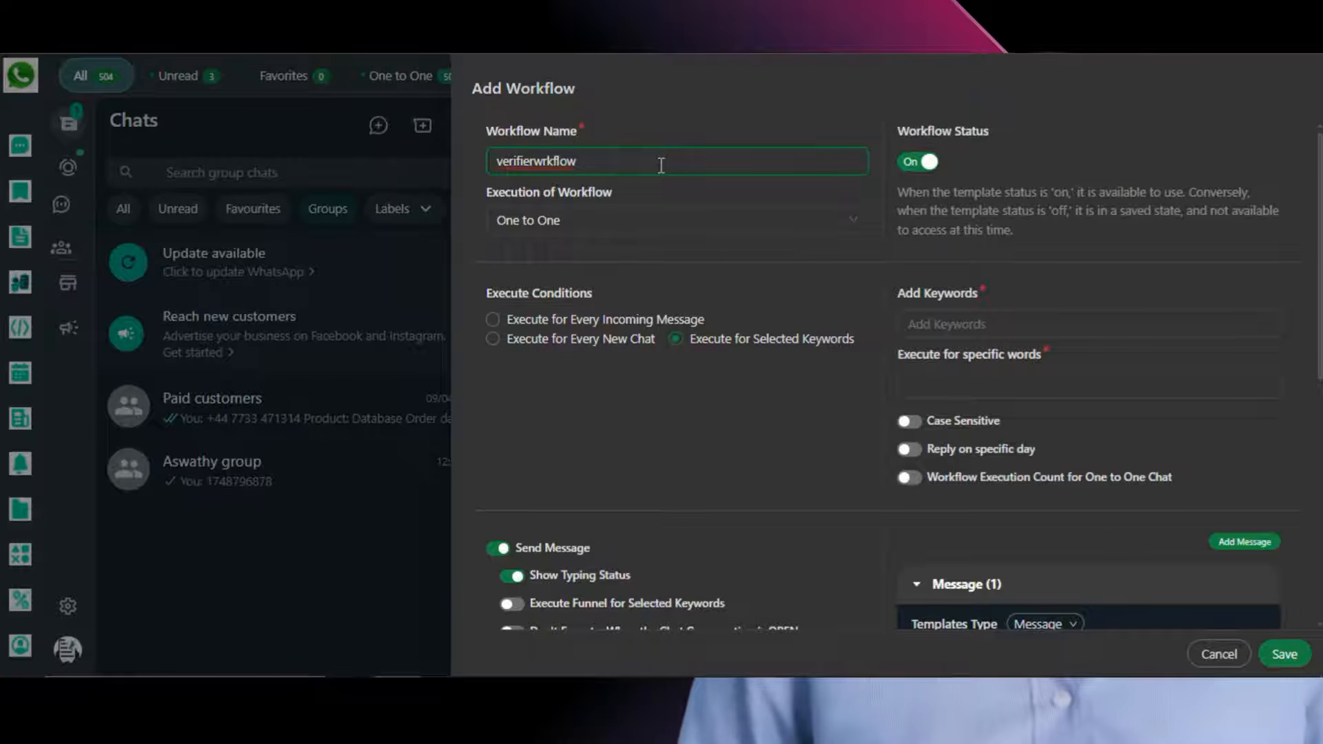
click(833, 222)
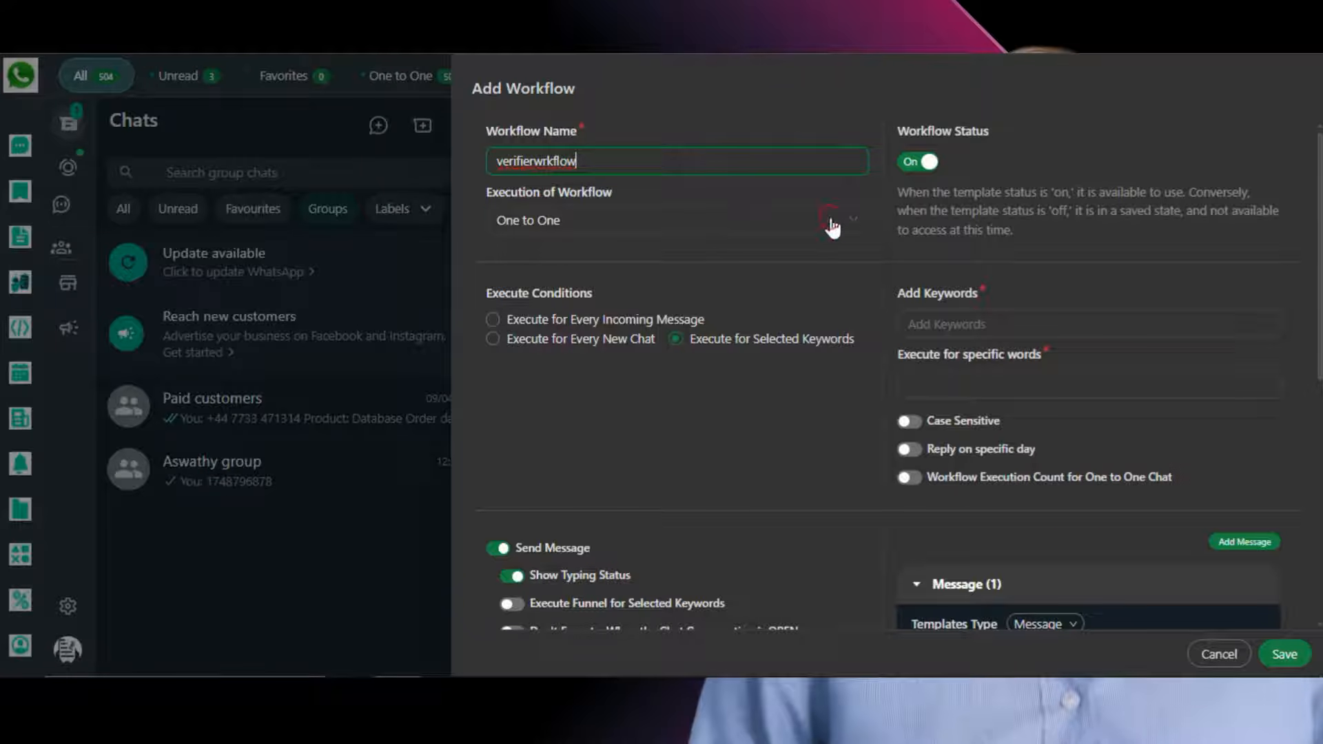
click(631, 253)
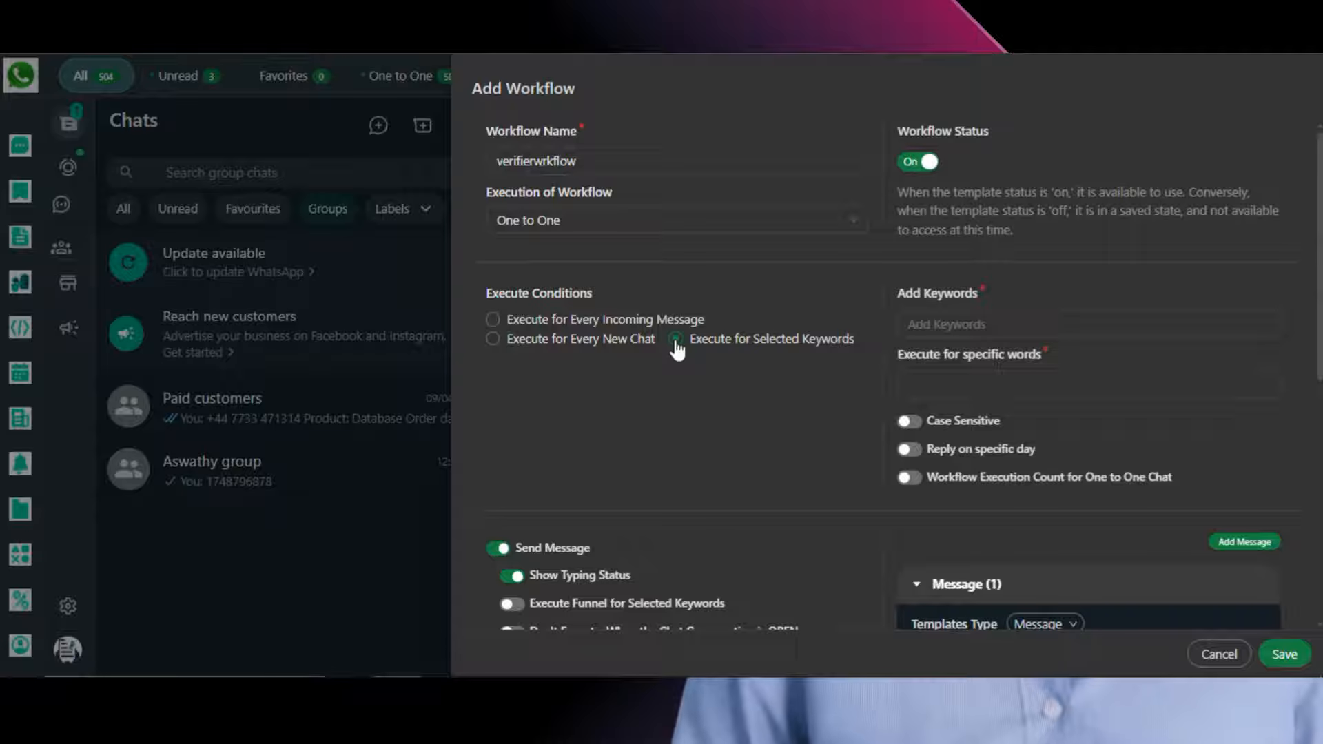
Step: Add "morphy email verifier" and "email verifier" as the workflow's trigger keywords
click(923, 325)
text(m)
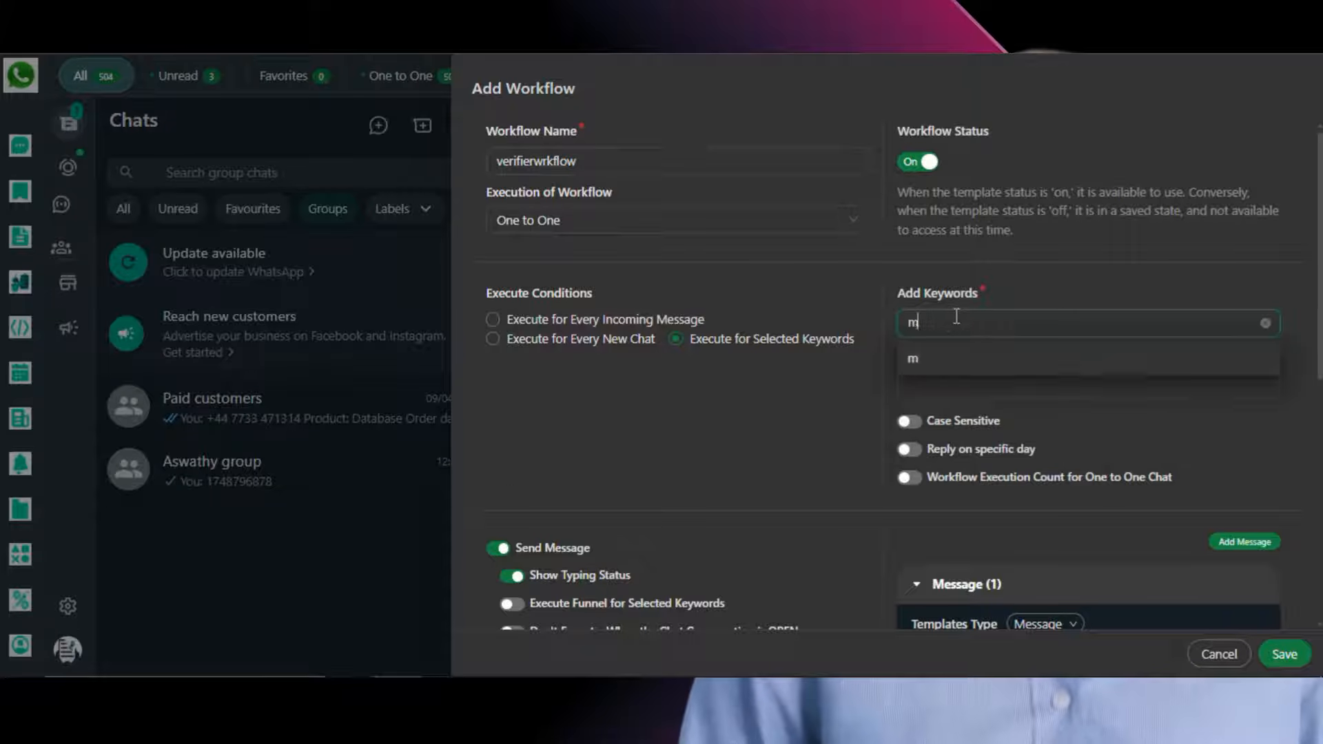
text(orphy email)
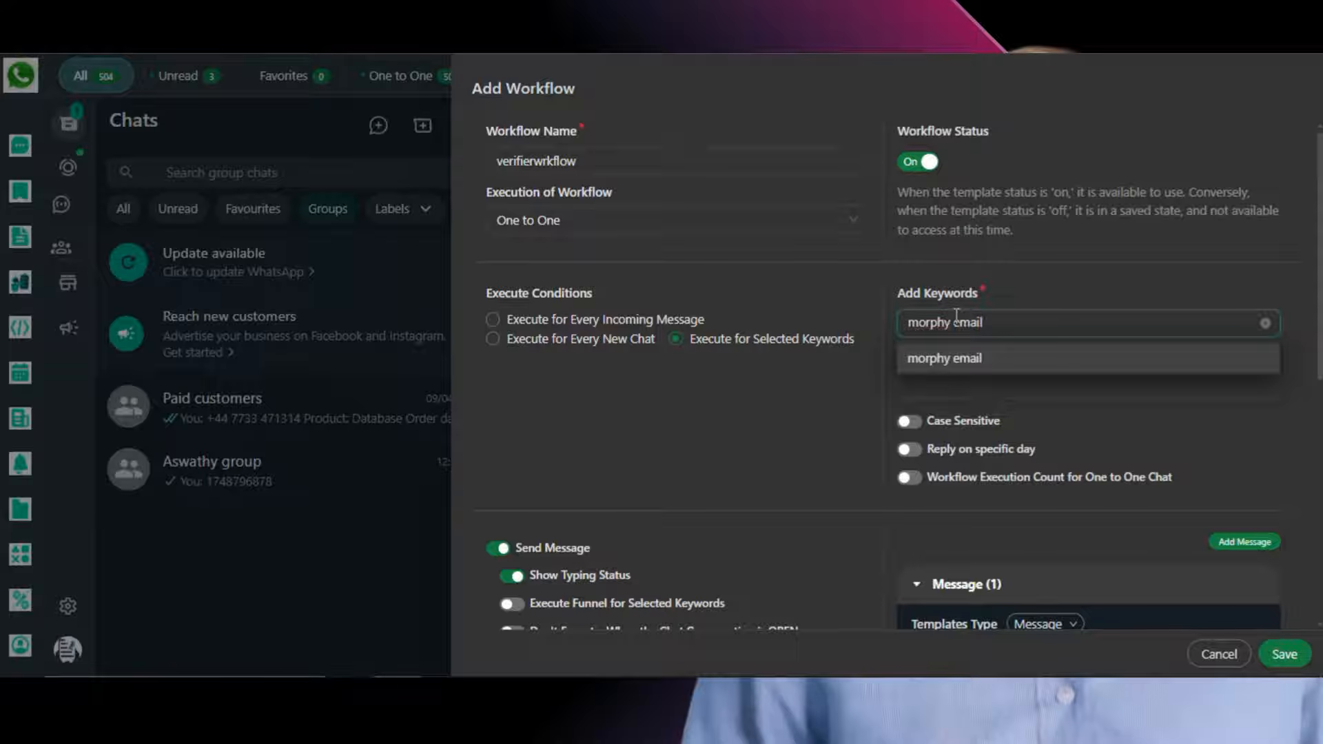
text( verifier)
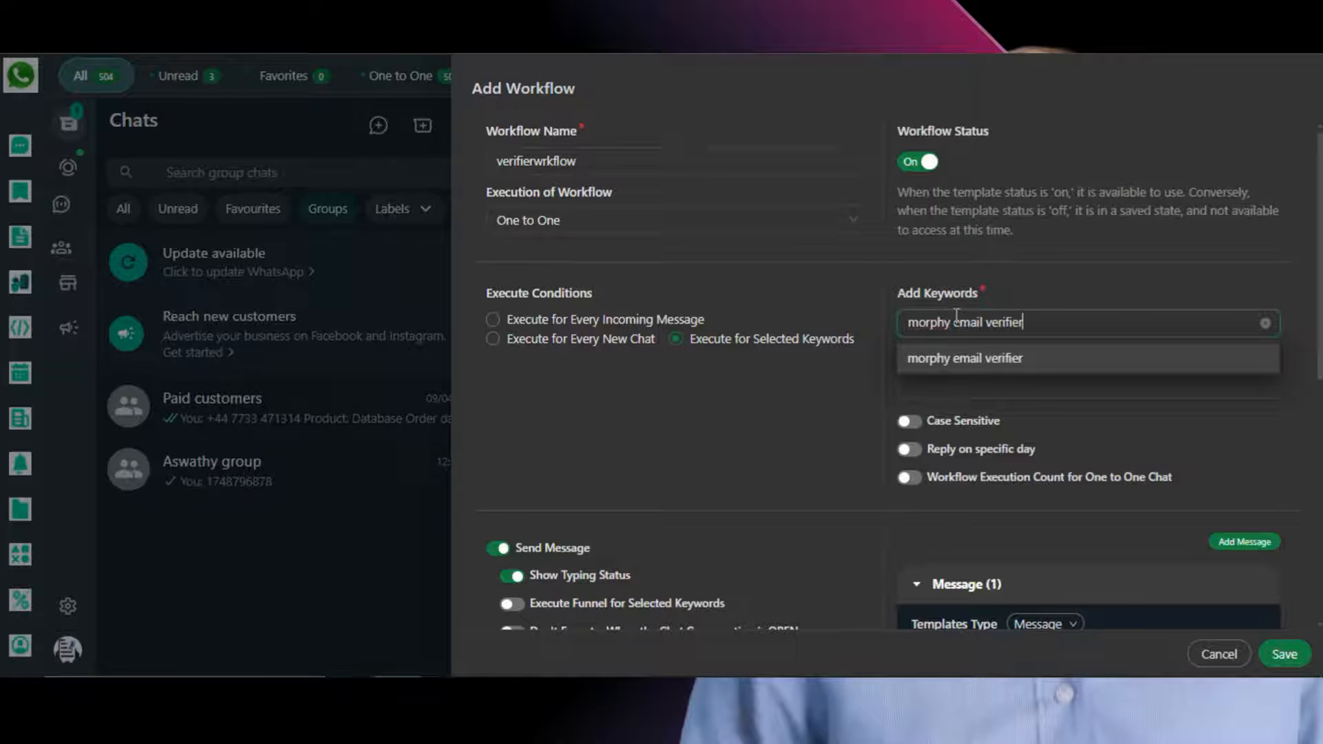
key(Return)
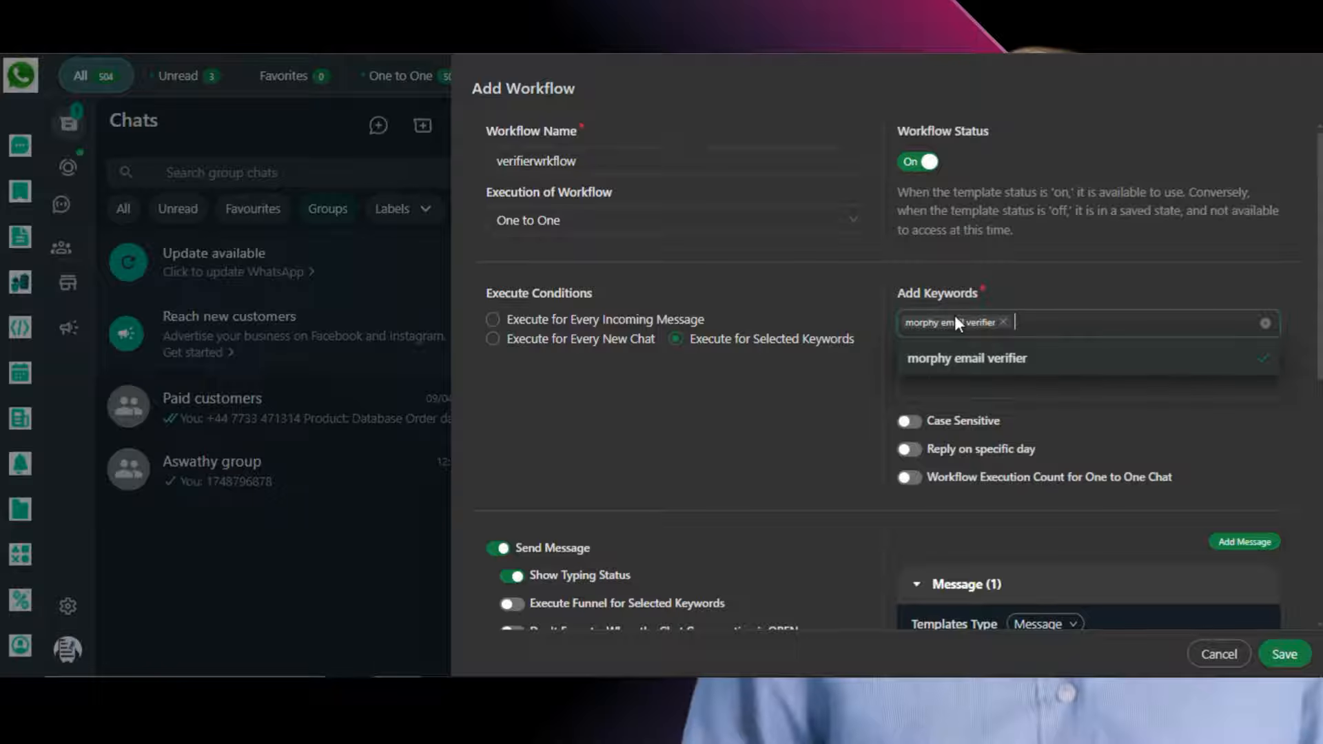
text(email)
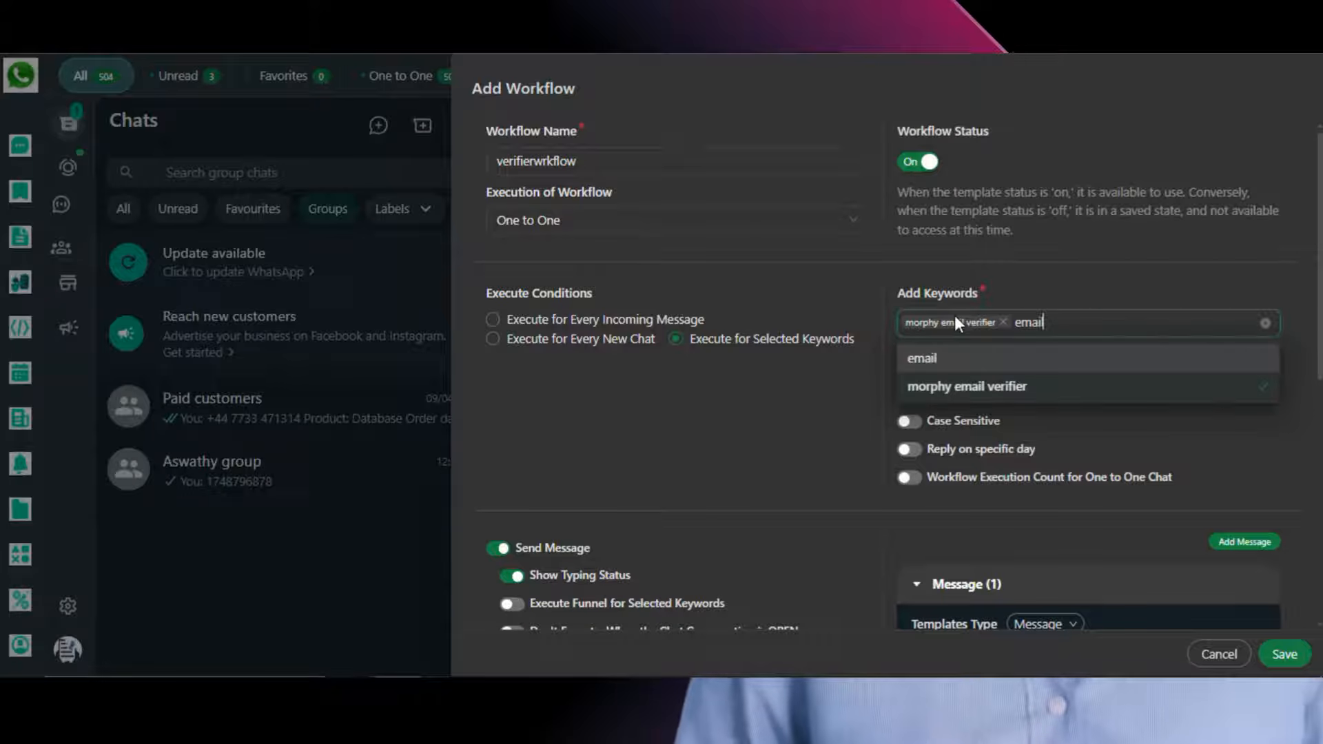
text( veri)
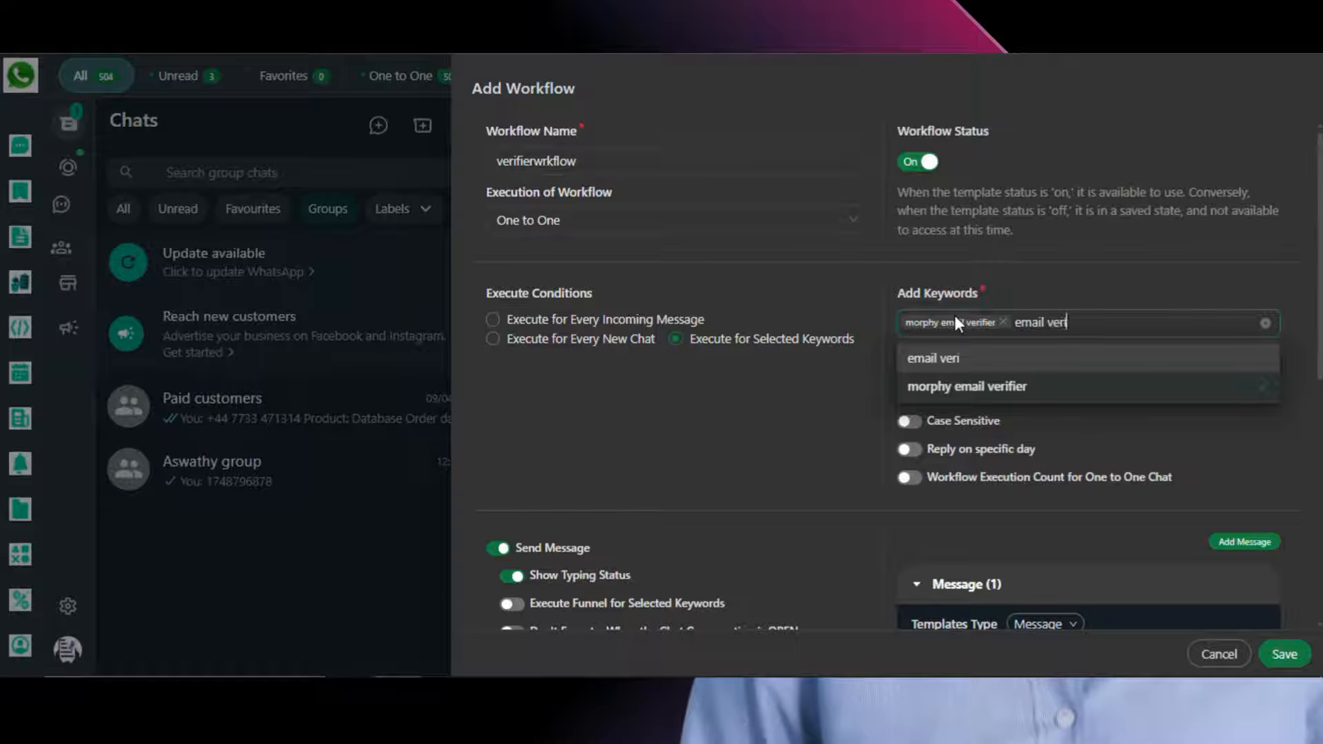
text(fier)
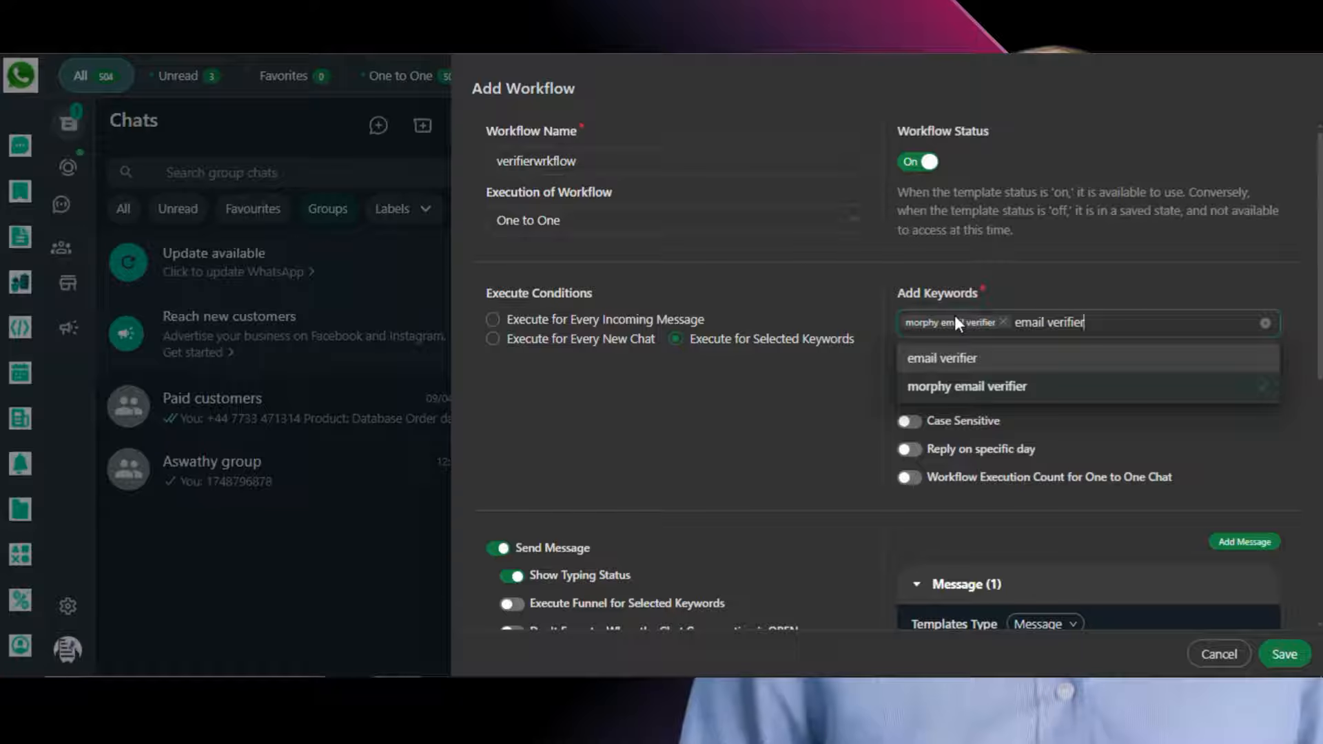
key(Return)
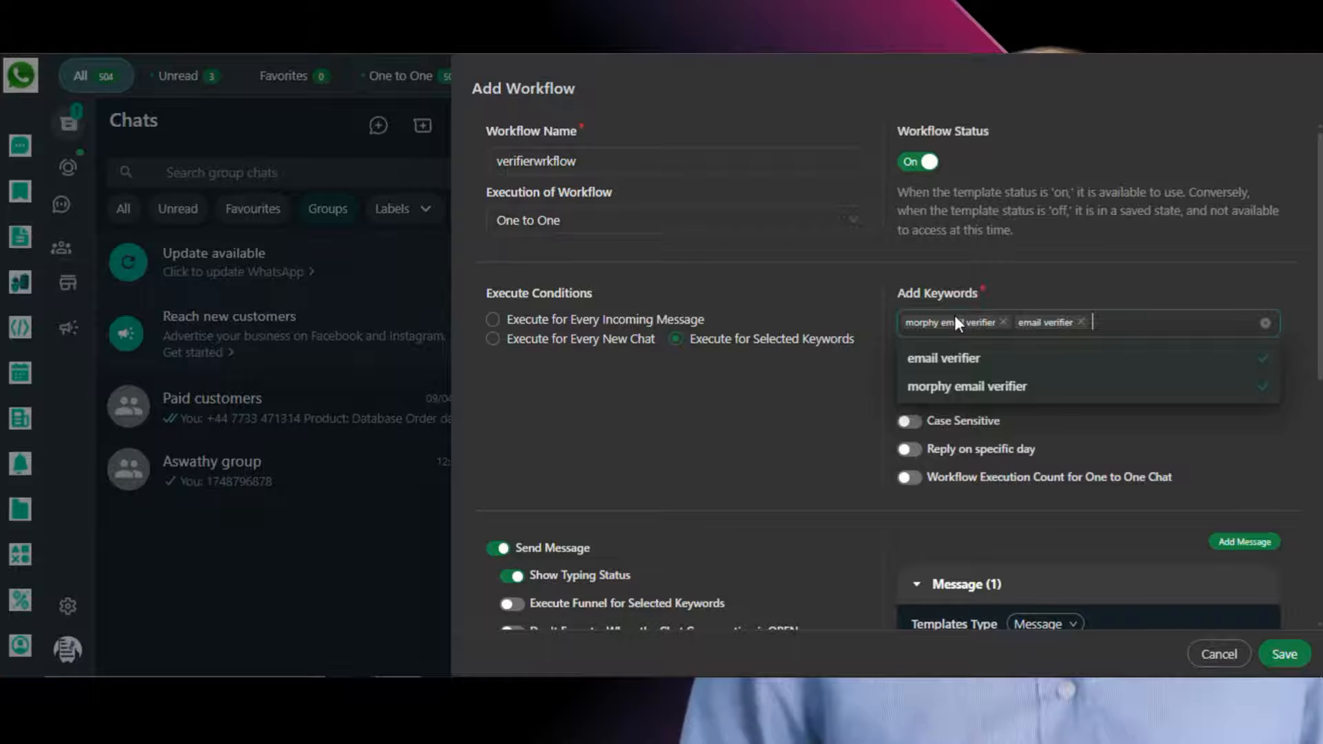
click(1293, 425)
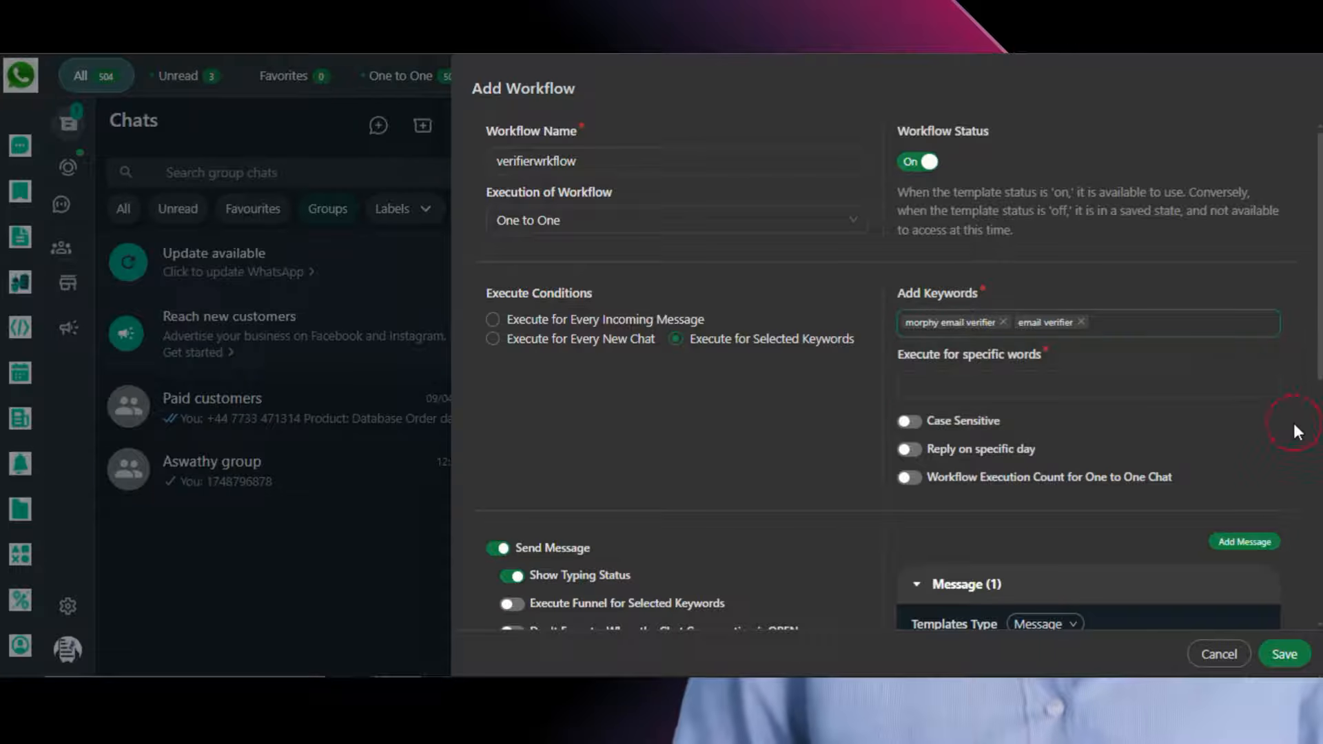
Step: Set the keyword matching for specific words to "Contain the words"
click(975, 383)
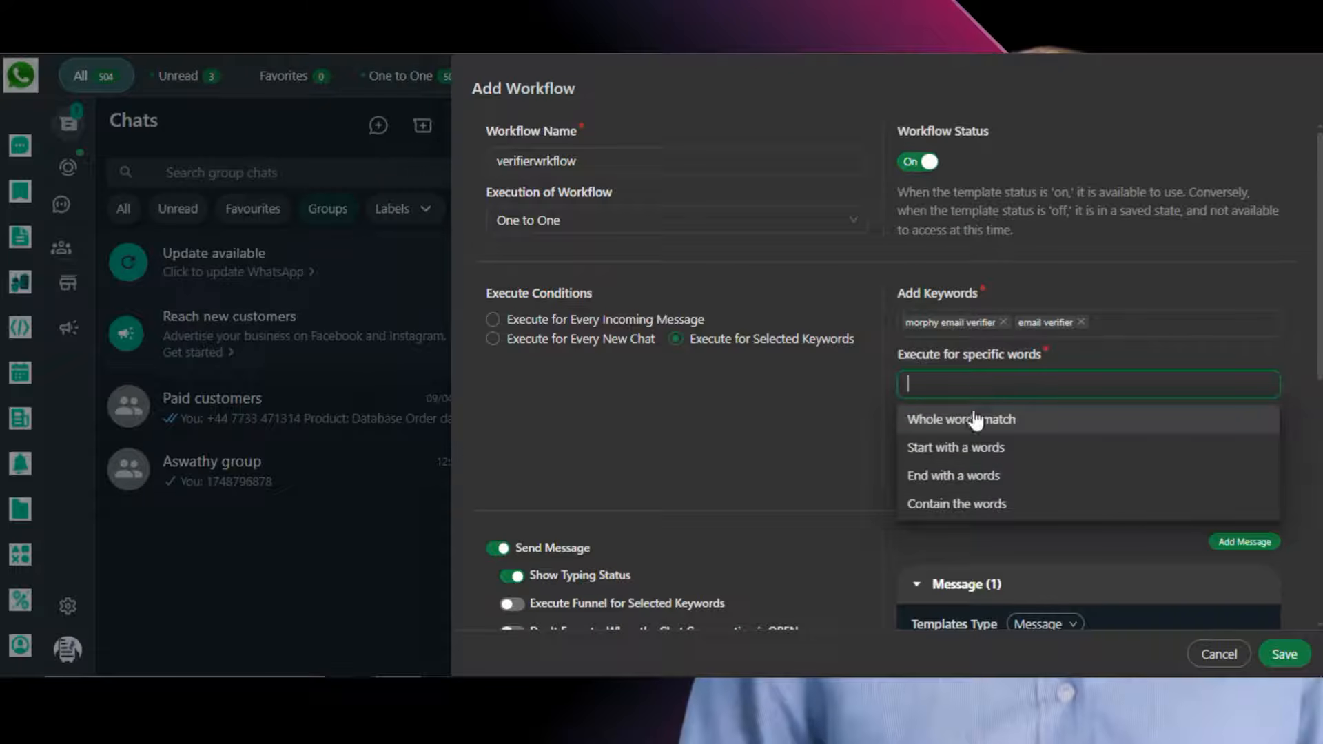
click(975, 507)
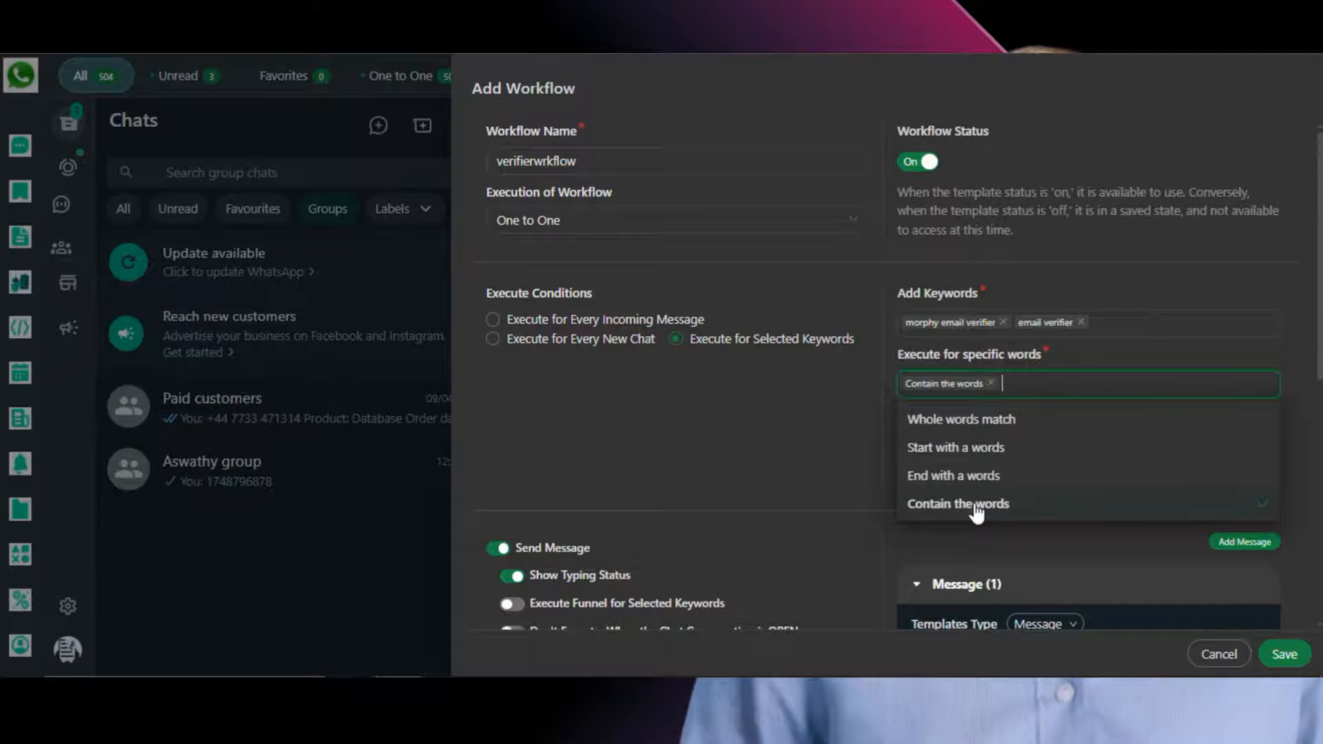
click(1304, 429)
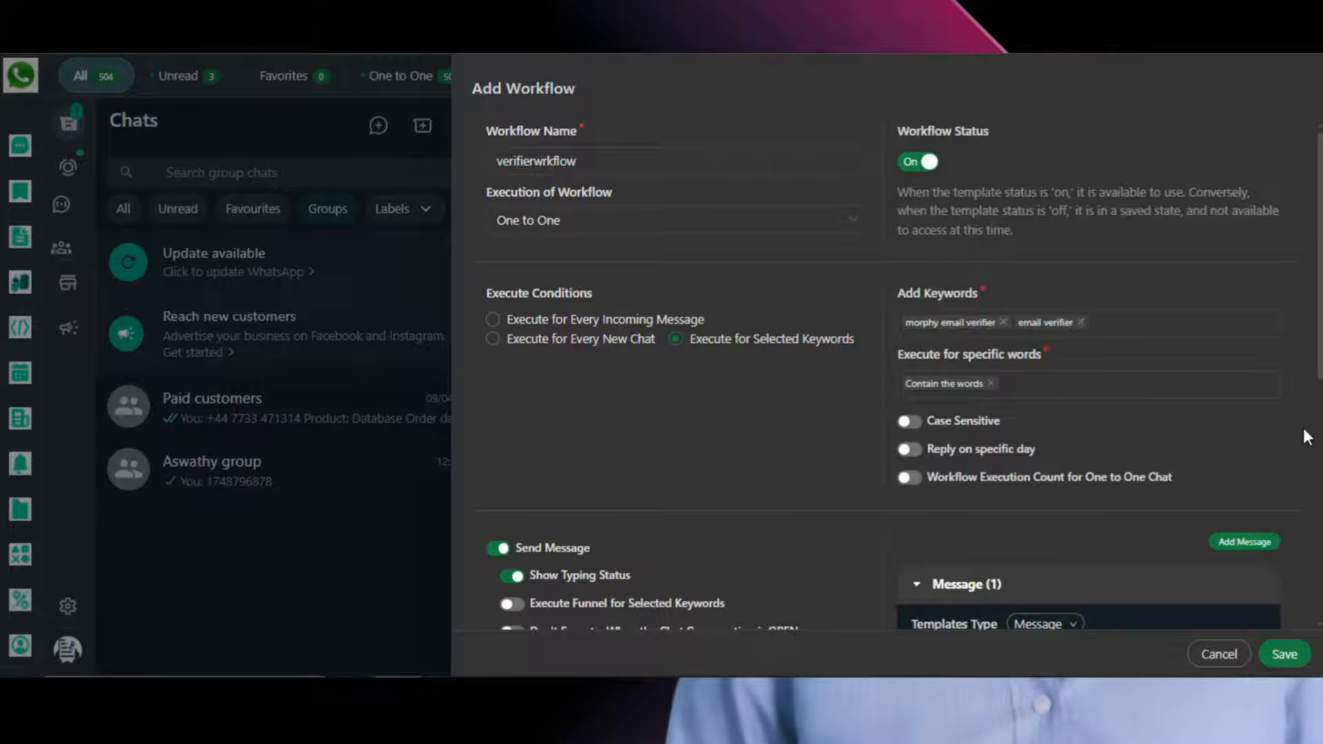
Step: Enable "Mark the Conversation as Read" for the verifier workflow's message sending
scroll(1303, 438, down, 1)
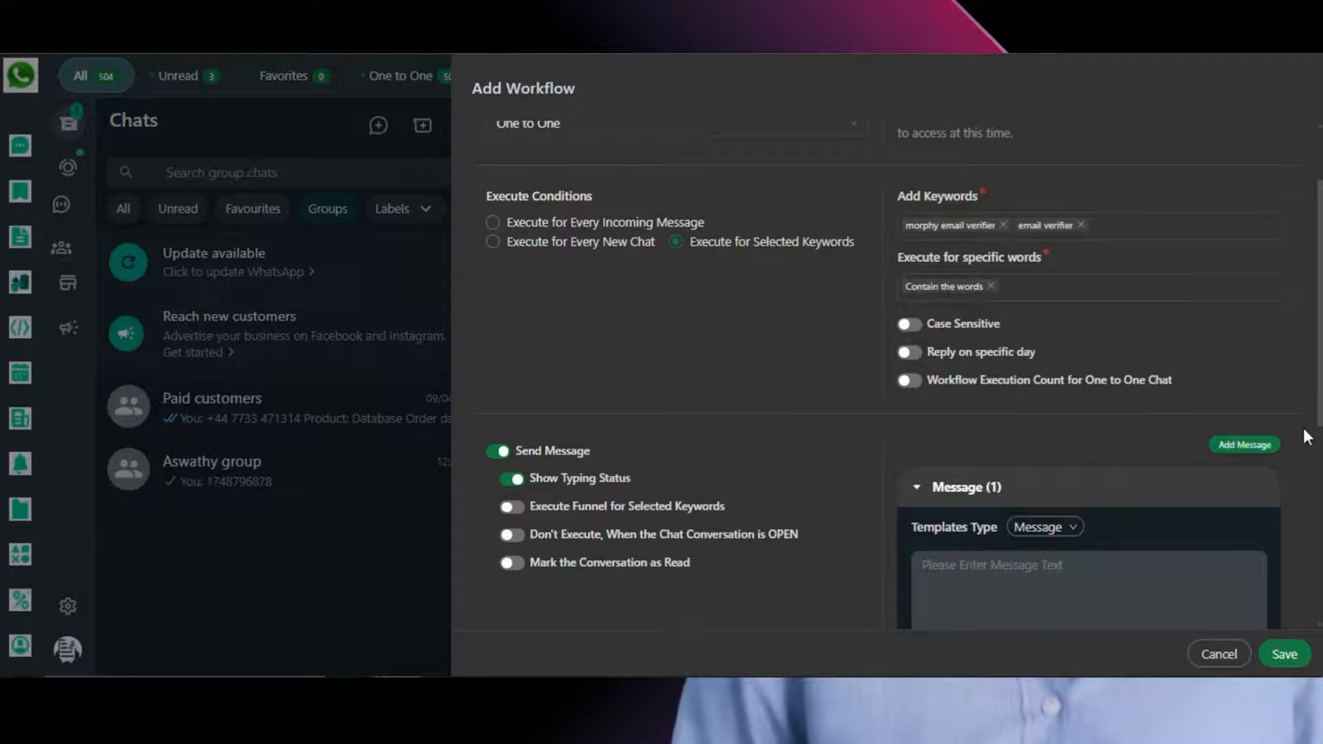
scroll(1304, 431, down, 1)
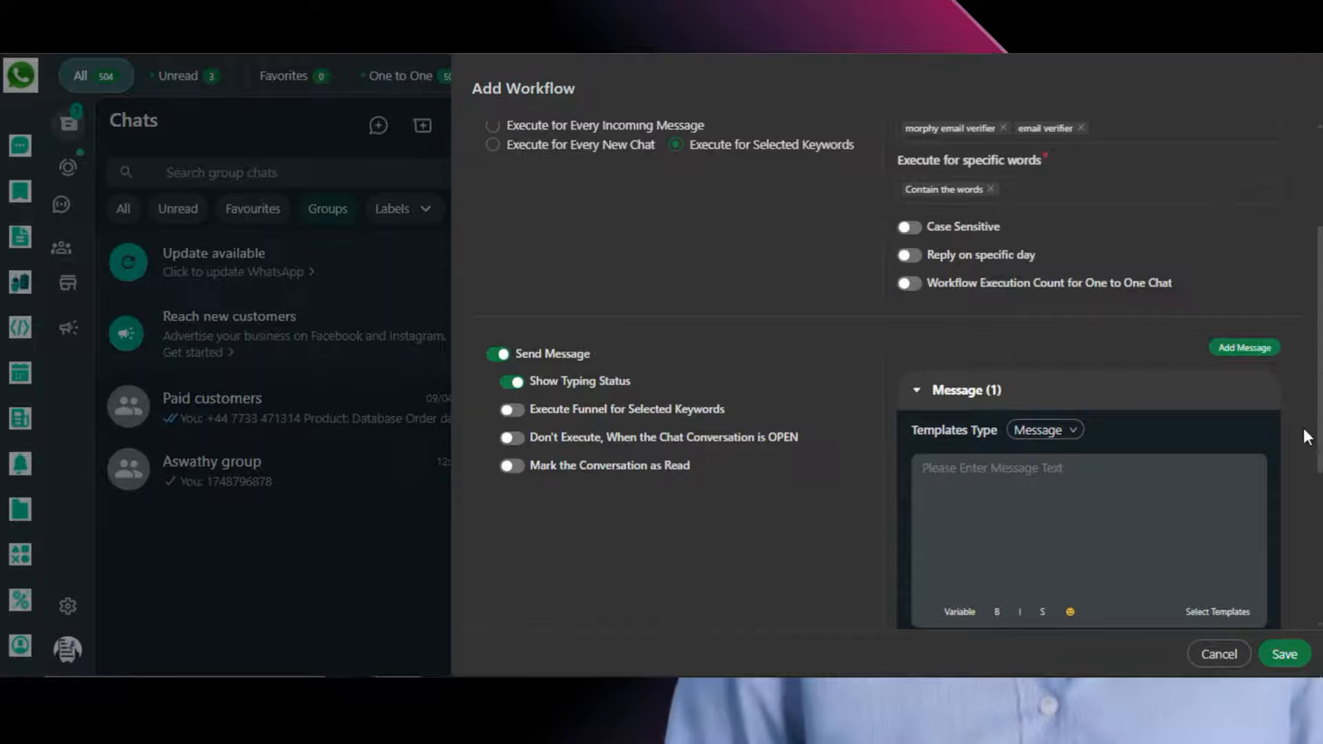
click(521, 467)
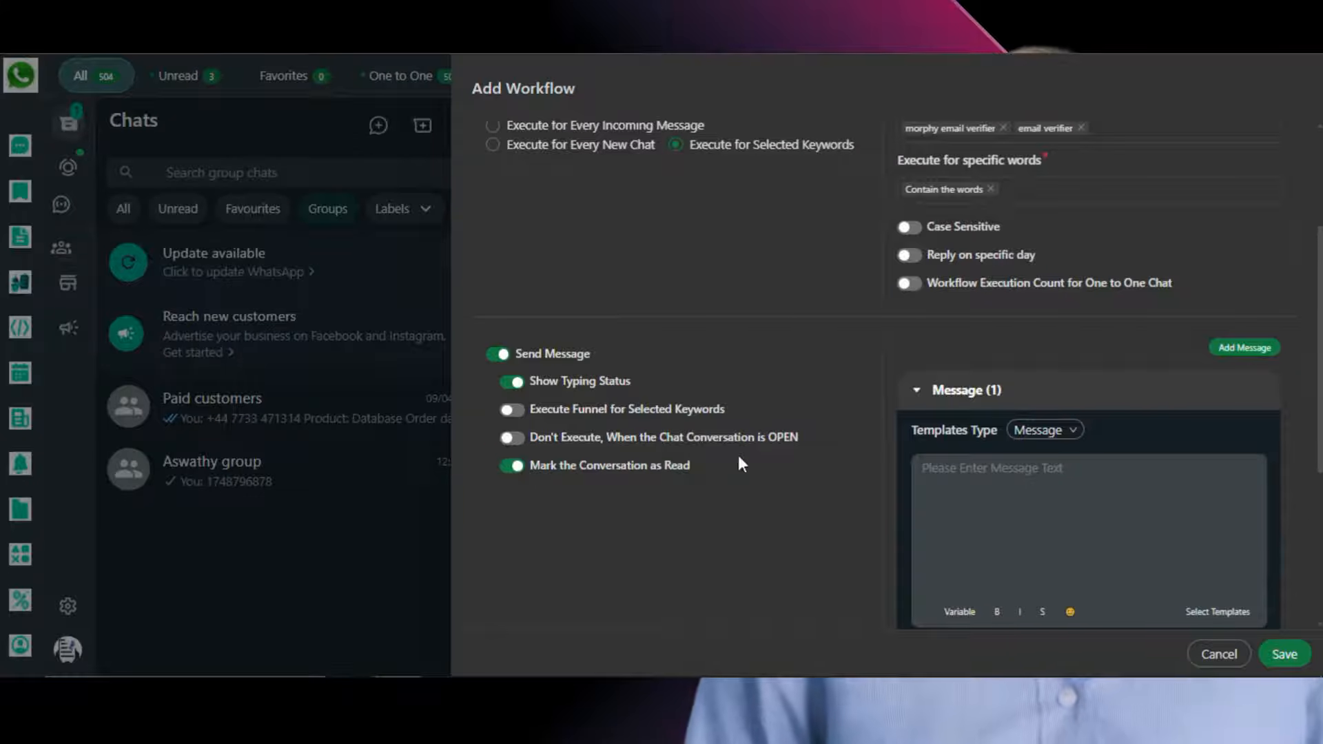
Step: Enable Custom Tab Actions for the workflow so the contact is added to the "morphyverifier" custom chat tab
scroll(846, 428, down, 2)
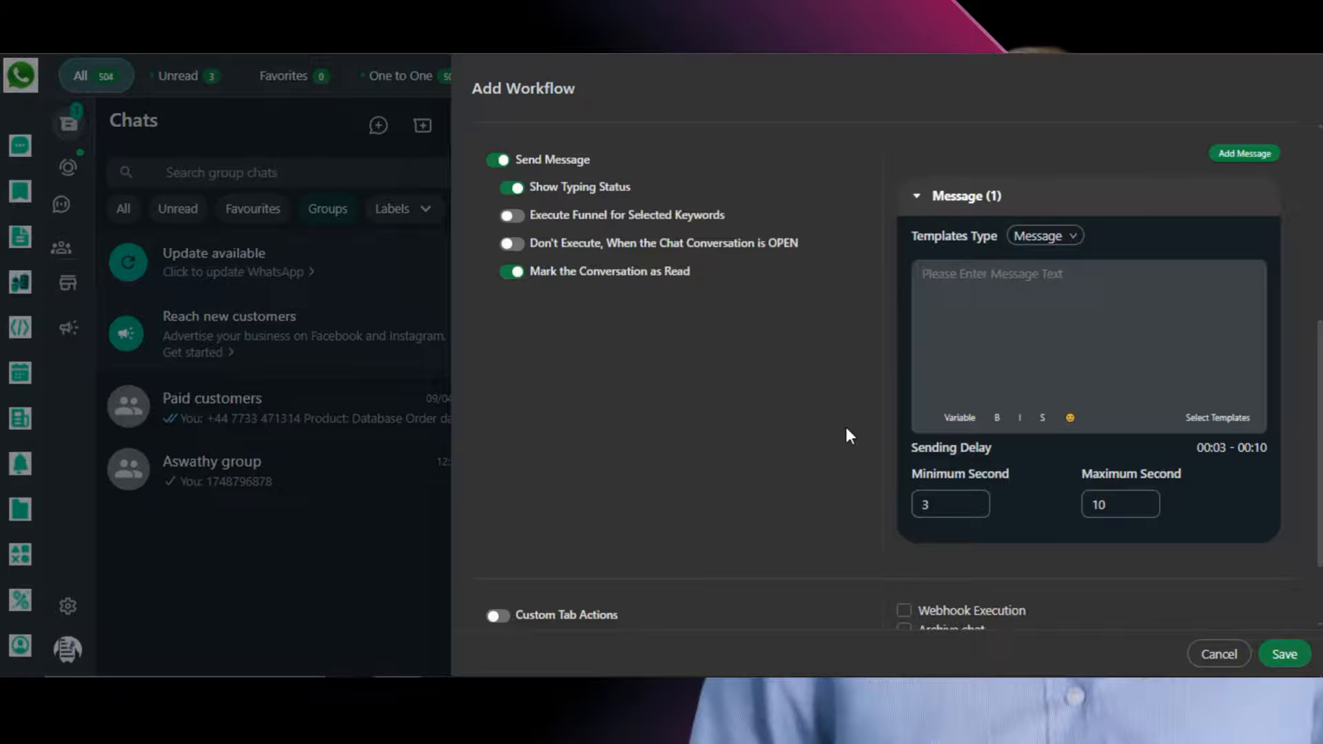
scroll(846, 428, down, 1)
scroll(846, 435, down, 1)
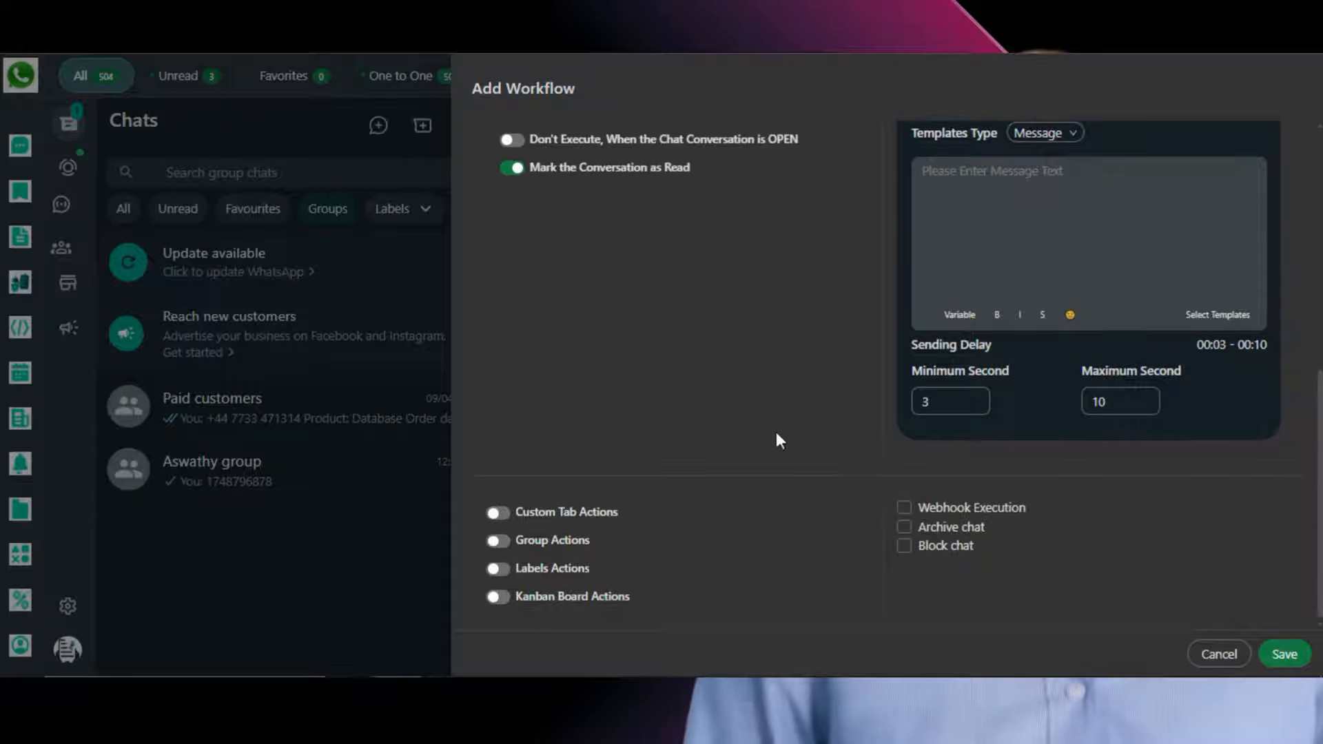
click(503, 514)
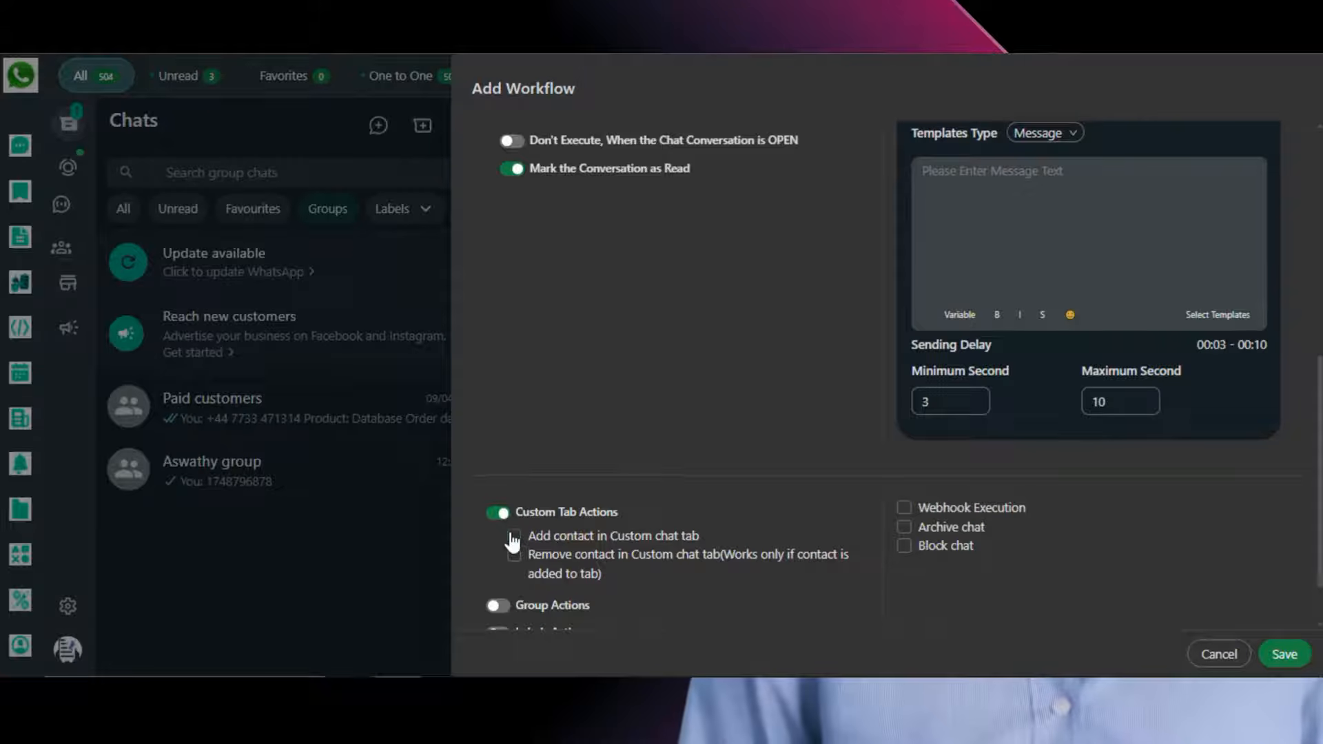
click(515, 538)
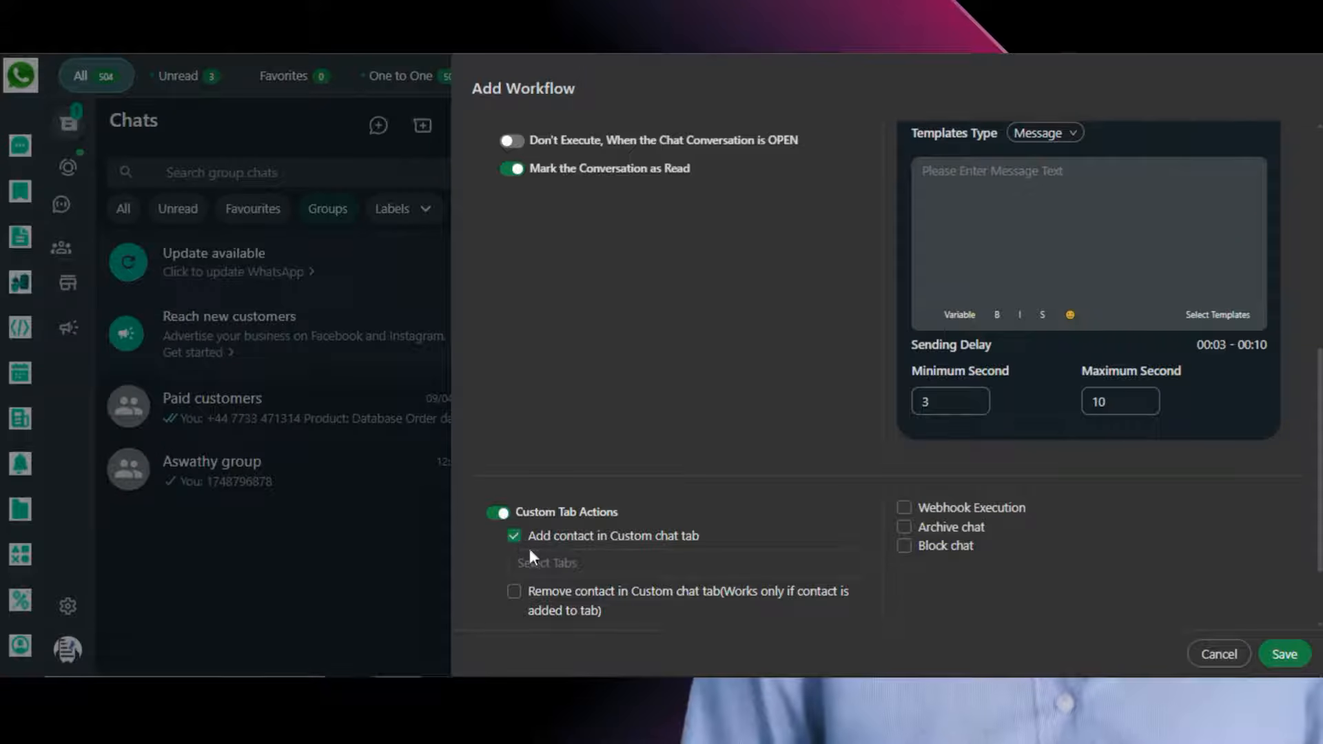
click(534, 562)
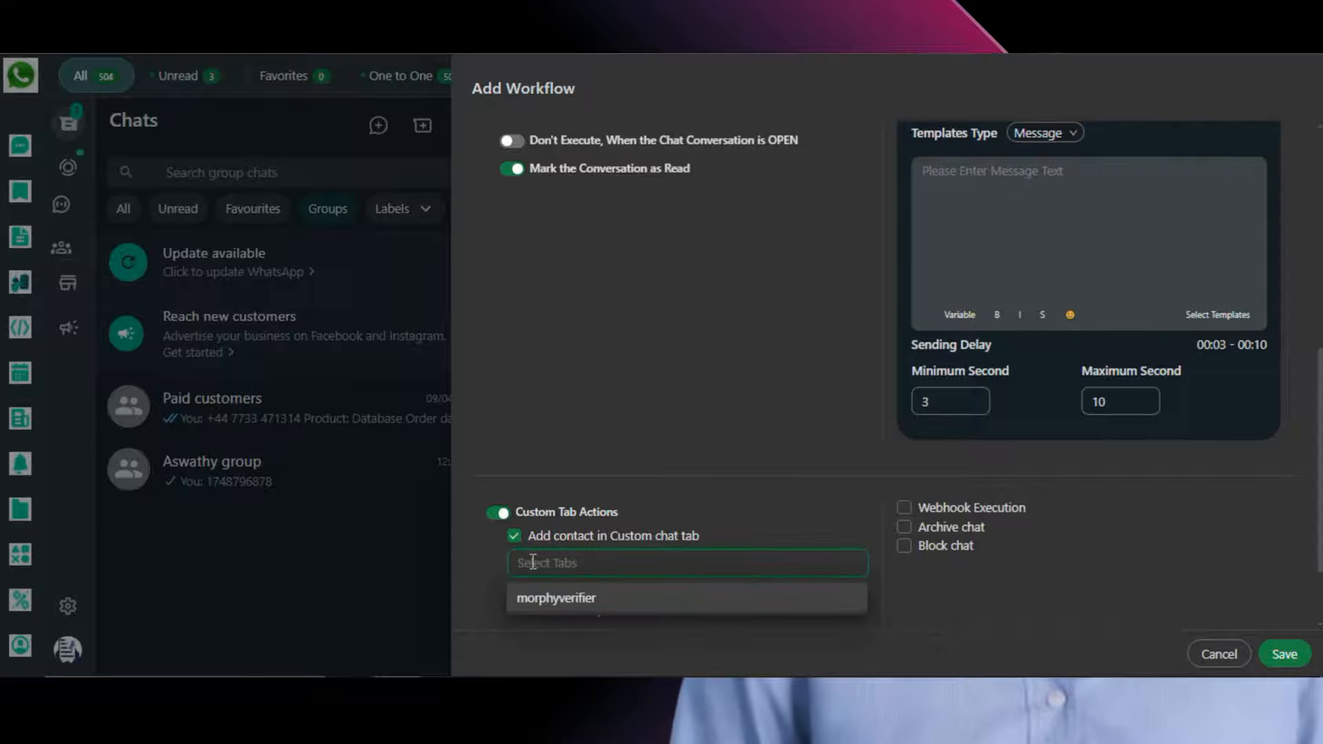
click(547, 598)
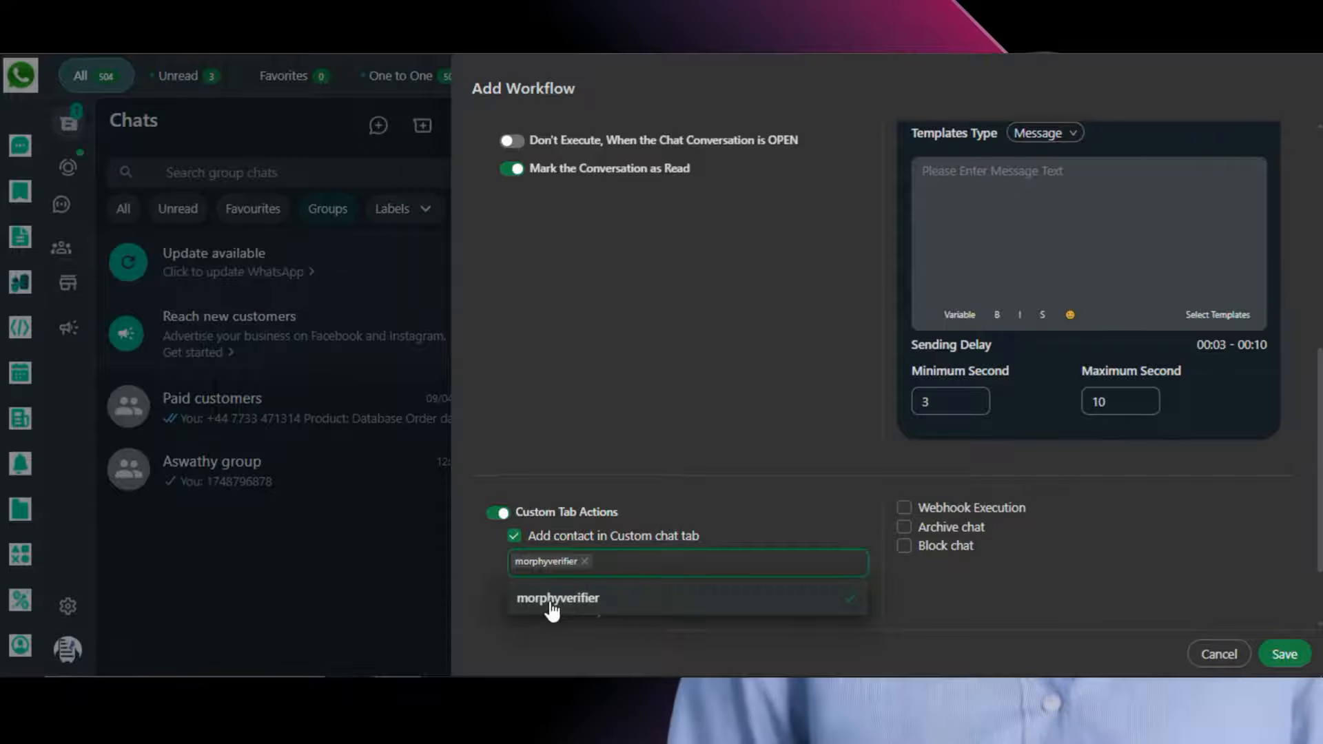
scroll(824, 523, down, 2)
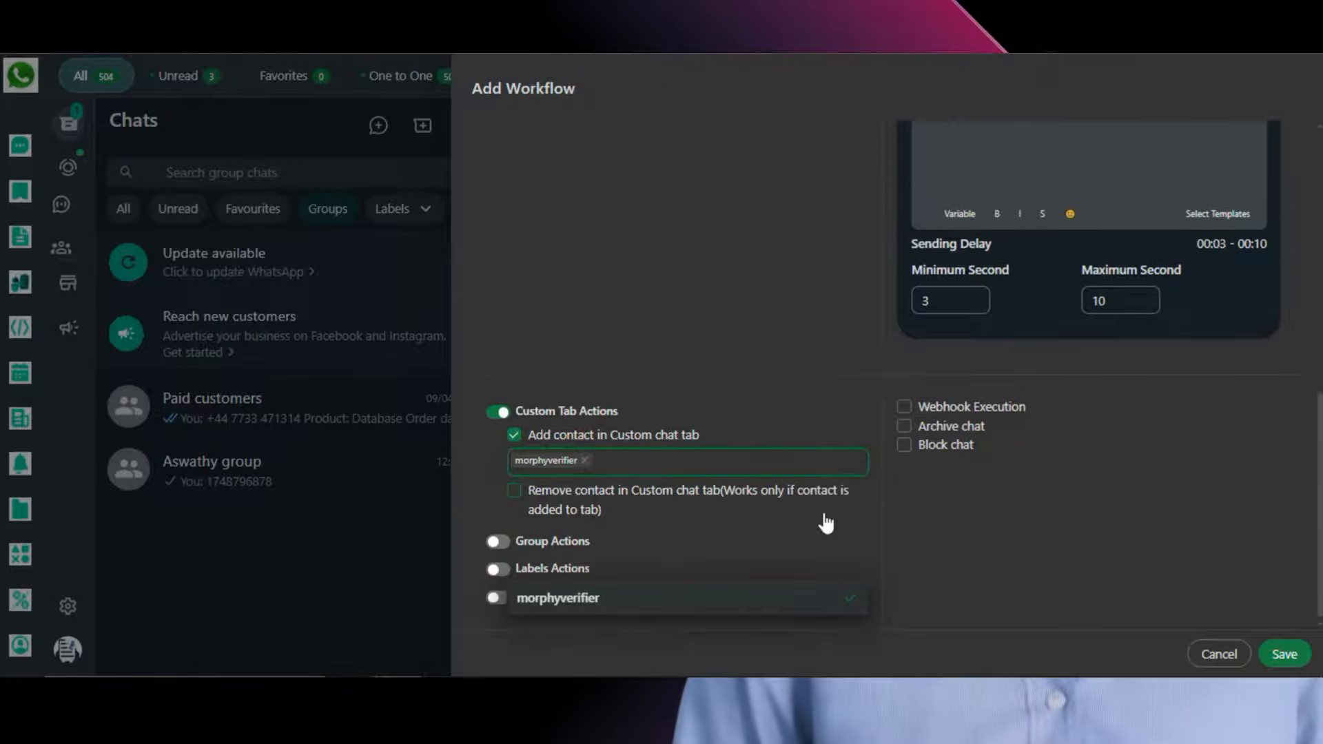
click(933, 602)
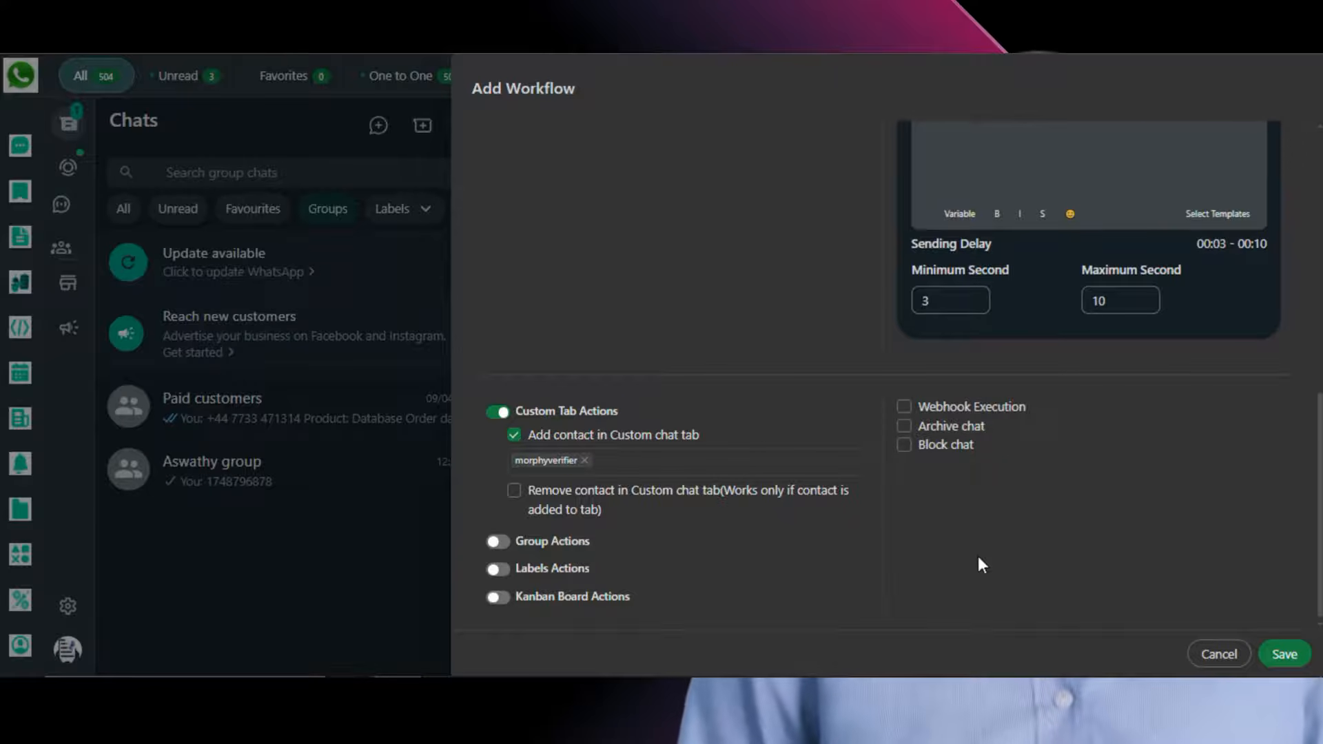
Step: Enter "Thank you for choosing Morphy Email Verifier Software !" as the text of the workflow's first message
scroll(978, 557, up, 4)
scroll(977, 556, up, 4)
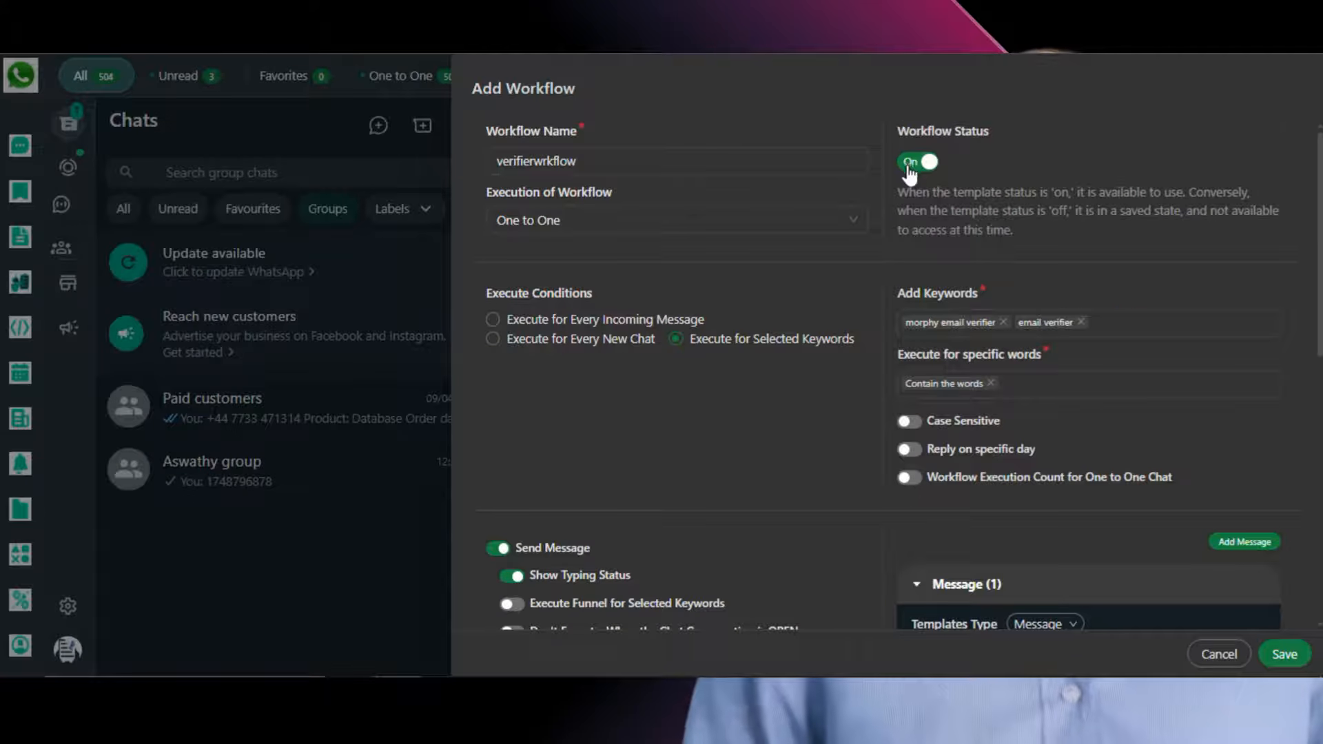
scroll(1026, 431, down, 5)
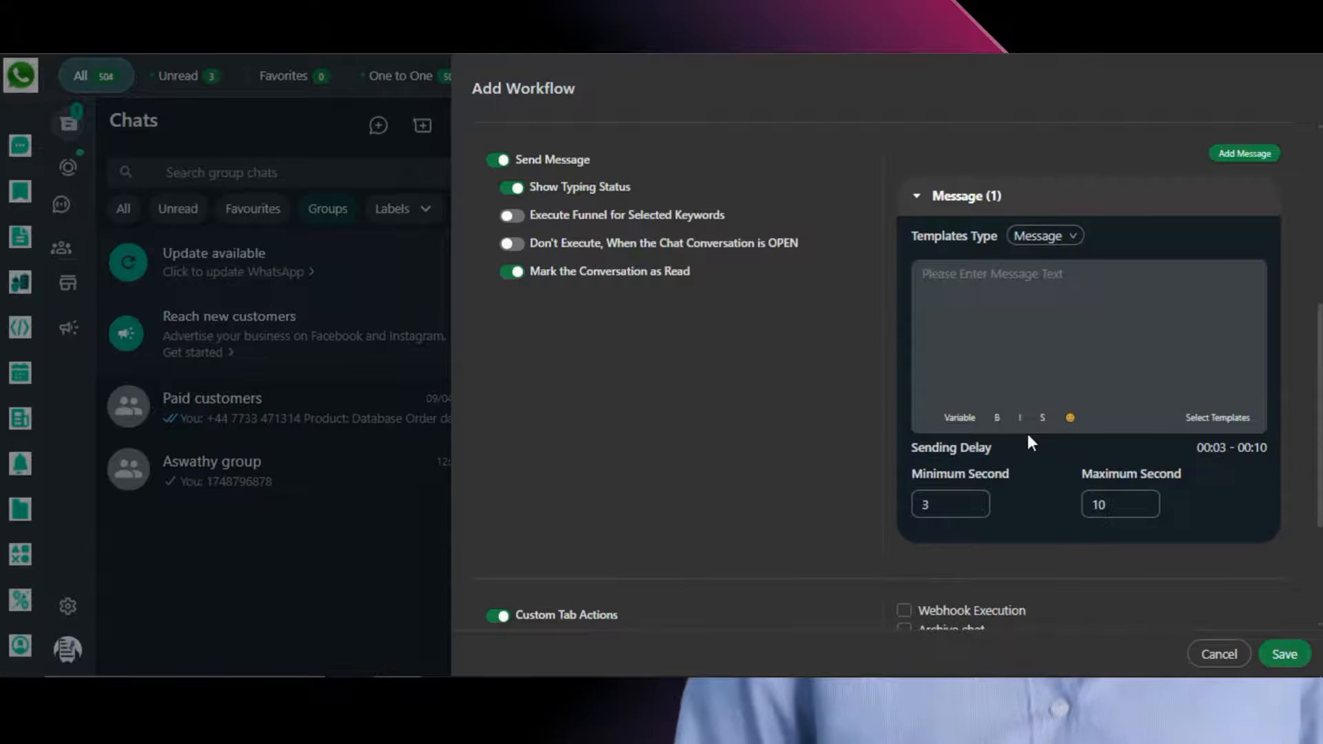
click(976, 279)
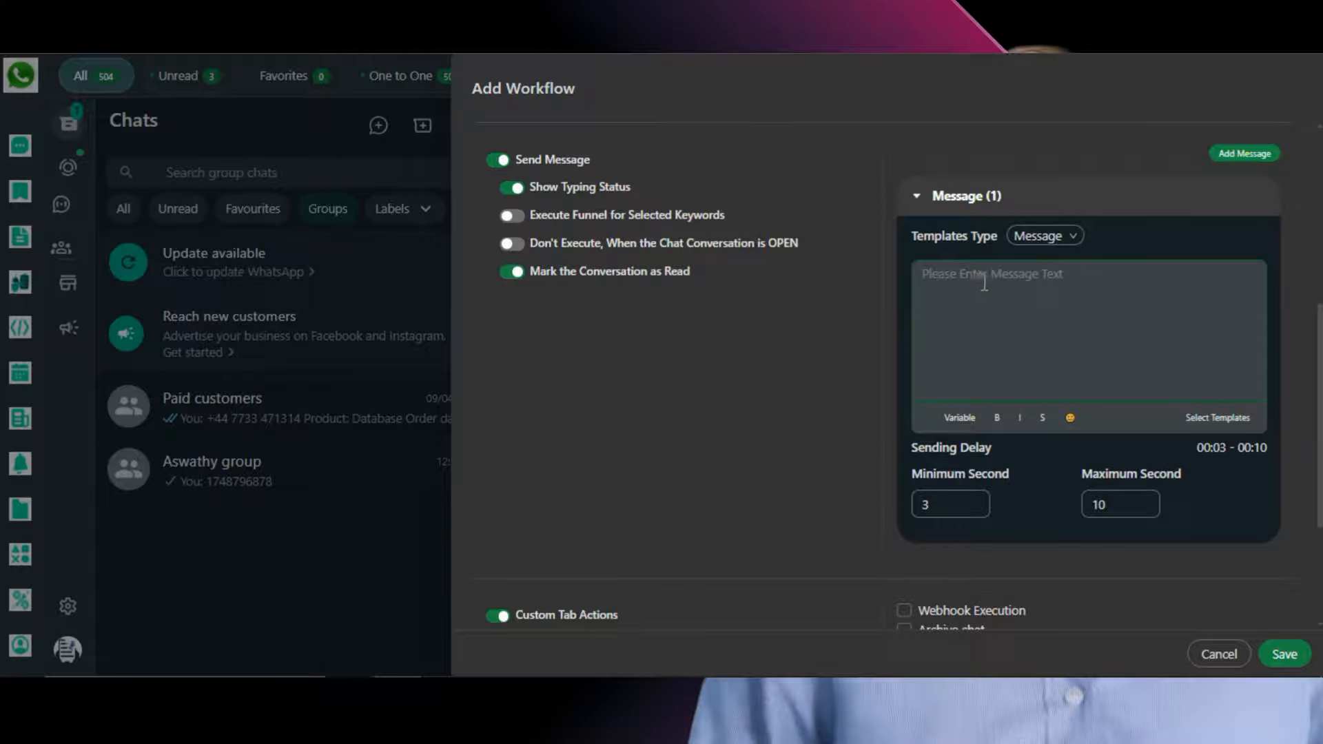
text(Thank you for choosing Morphy Email Verifier Software !)
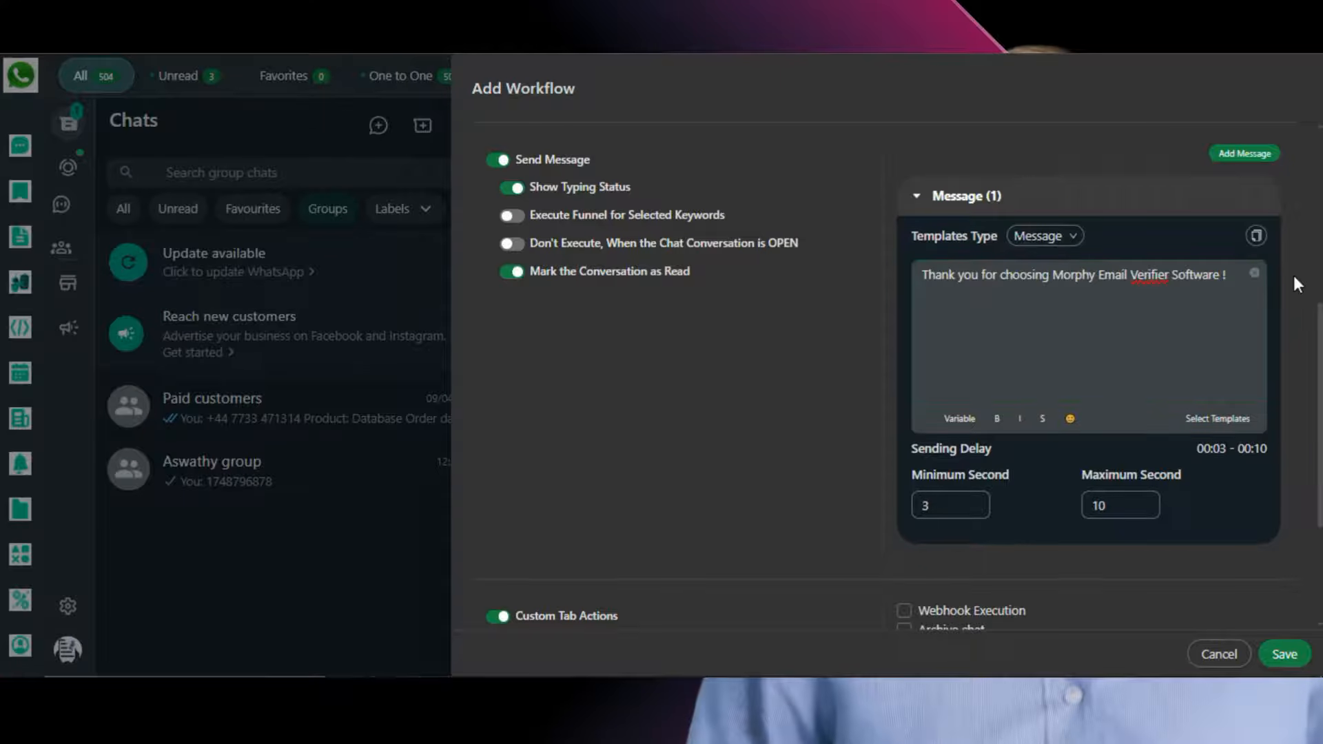
Step: Add a second message promoting unlimited email verification credits for fixed price and the bulk Email-Verifier service to clean lists and reduce bounces
click(1265, 156)
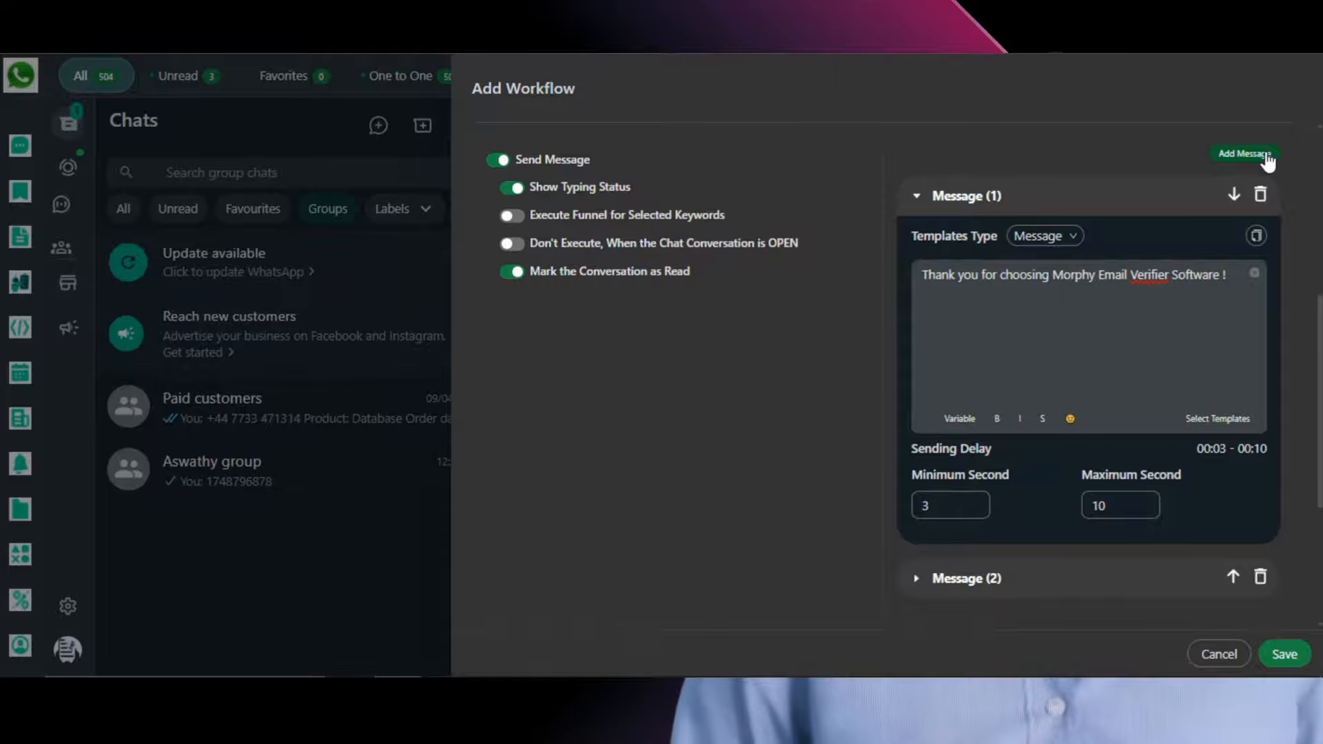
click(1062, 593)
scroll(1115, 500, down, 4)
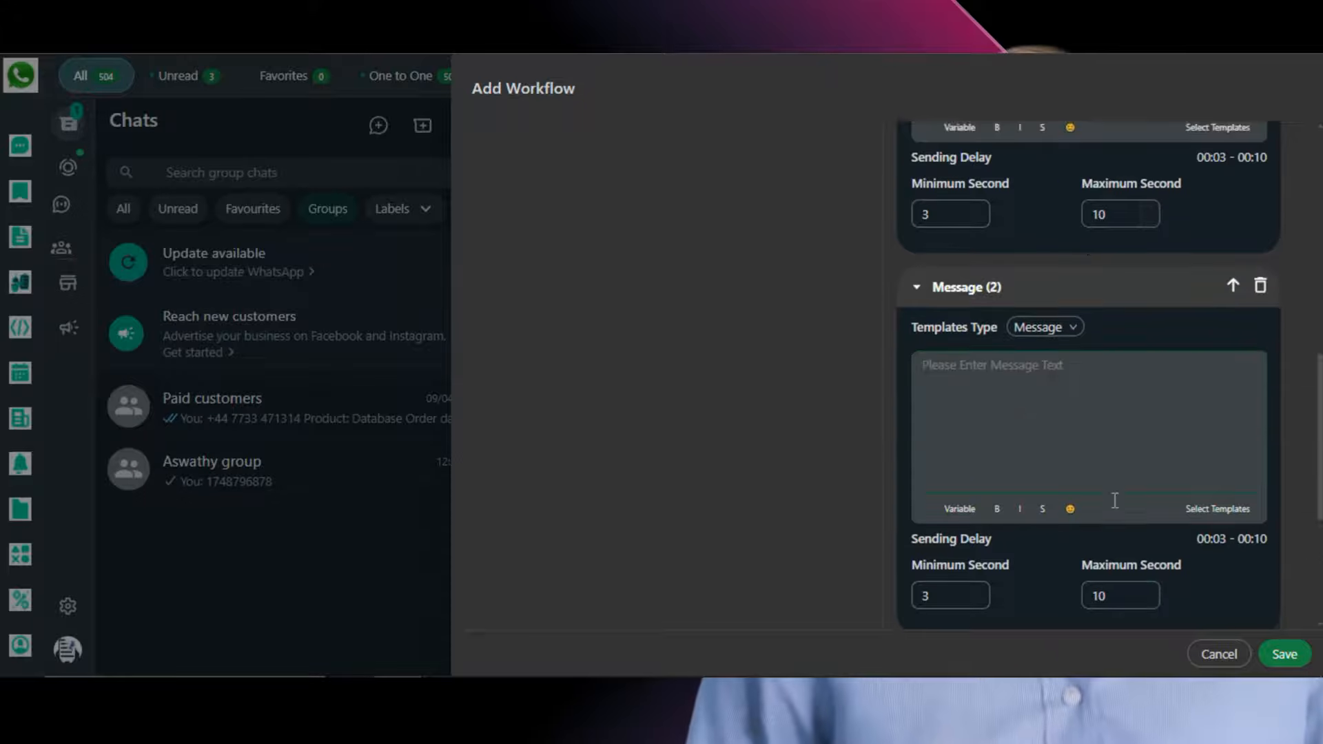
scroll(1115, 500, down, 2)
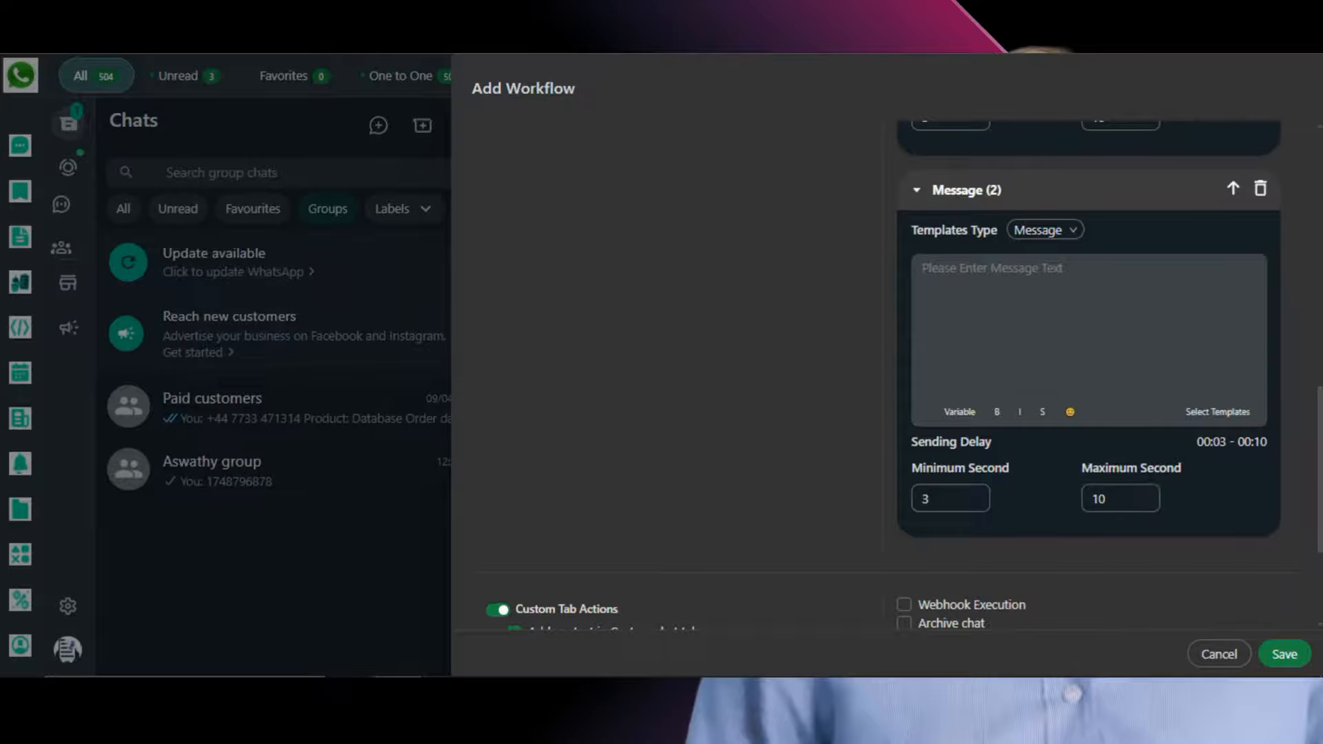
click(961, 280)
text(You will get unlimited email verification credits for fixed price Bounces, spam complaints, and low open rates are signs that you need to clean your list.Get our bulk Email-Verifier service and get rid of poor-quality contacts, reduce bounces.)
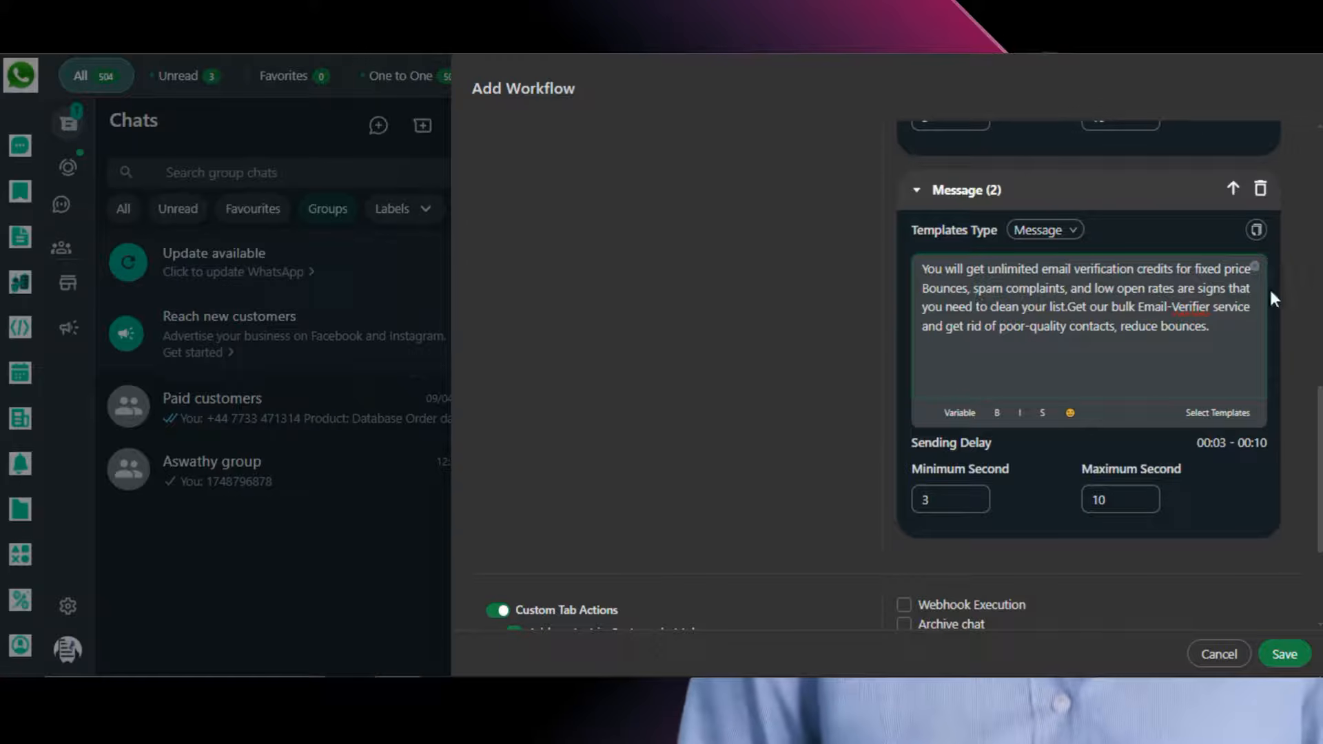
Step: Add a third message describing two Morphy Email Verifier versions: Desktop, 400 emails per minute, $39/lifetime; Web Based, 80 emails per minute, $117/lifetime
scroll(1269, 286, up, 4)
scroll(1270, 293, up, 4)
scroll(1270, 293, up, 2)
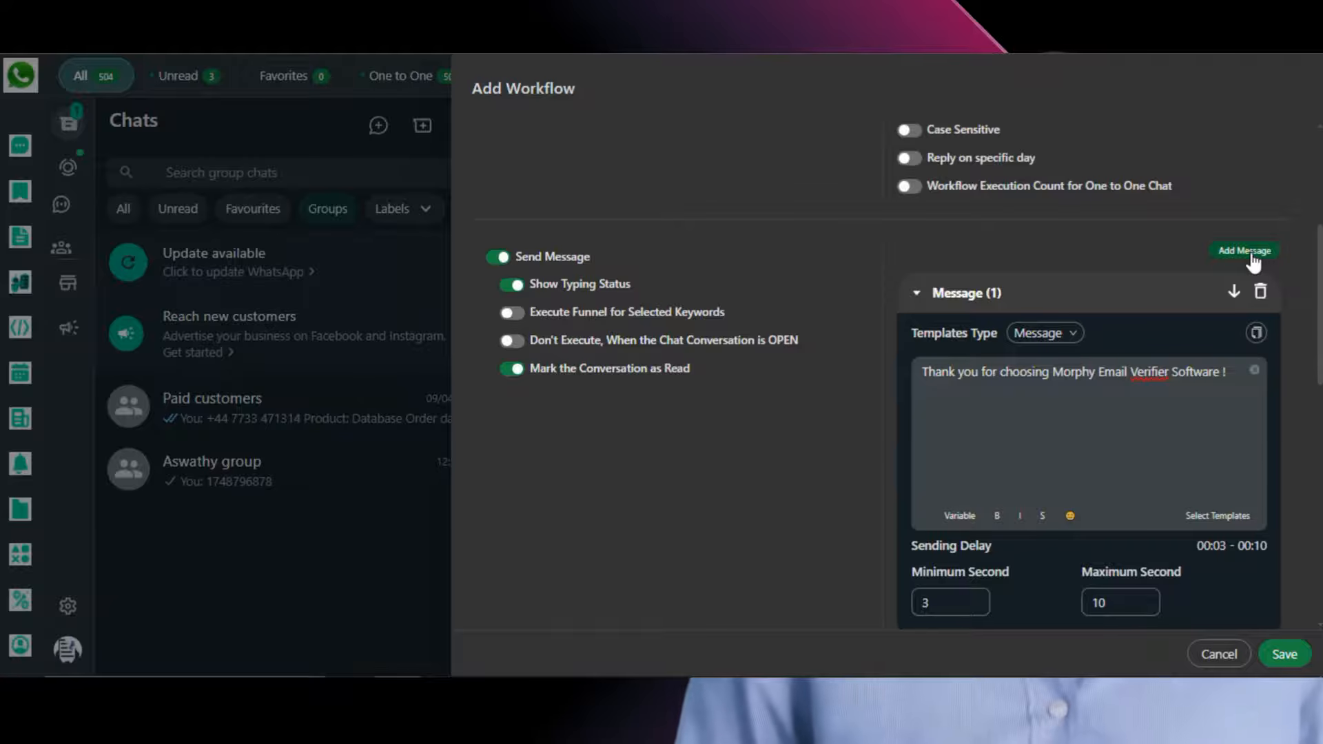
scroll(1154, 318, down, 14)
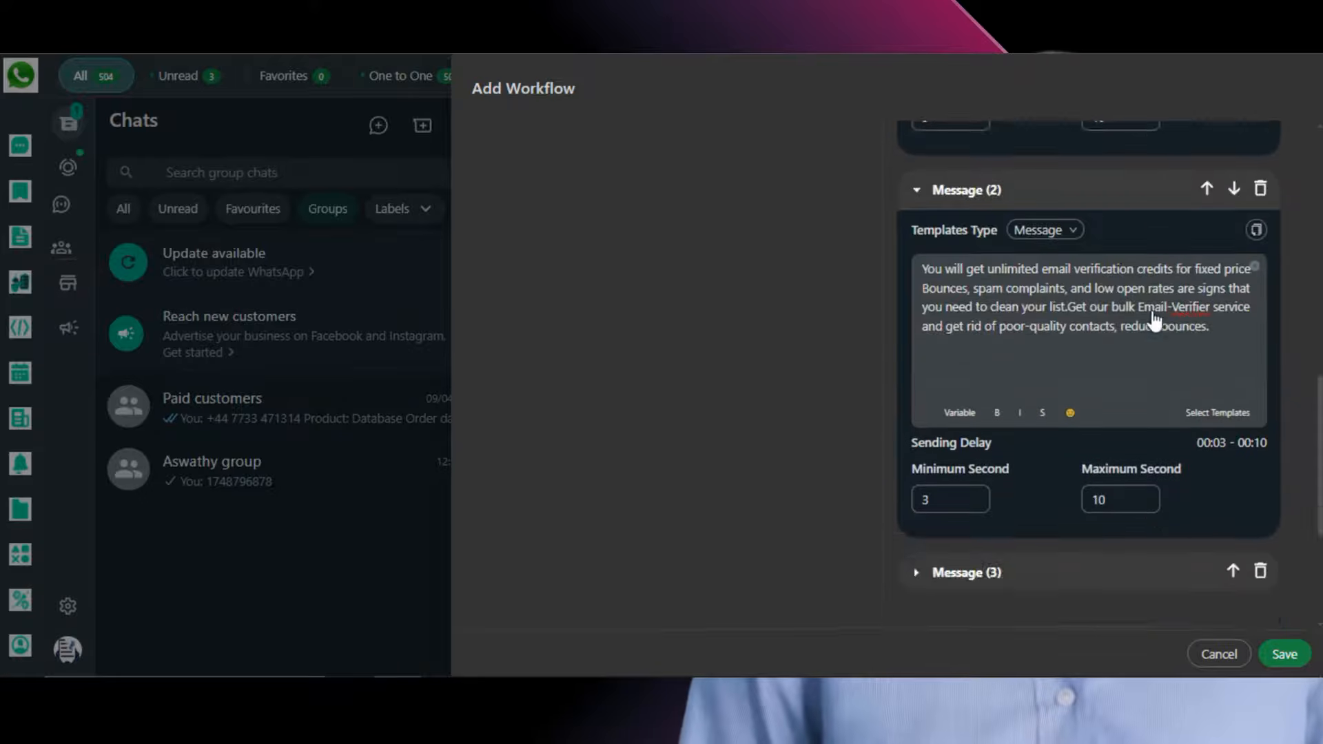
scroll(1153, 320, down, 1)
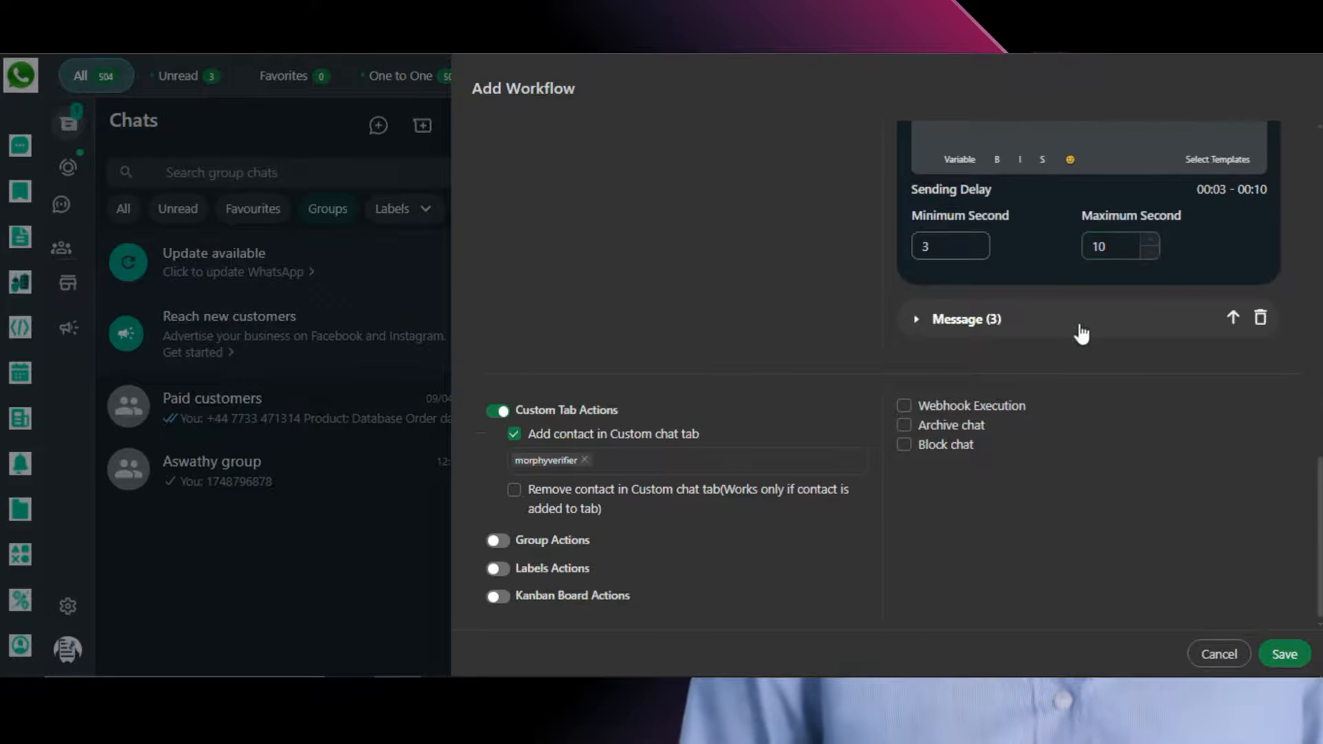
click(1008, 330)
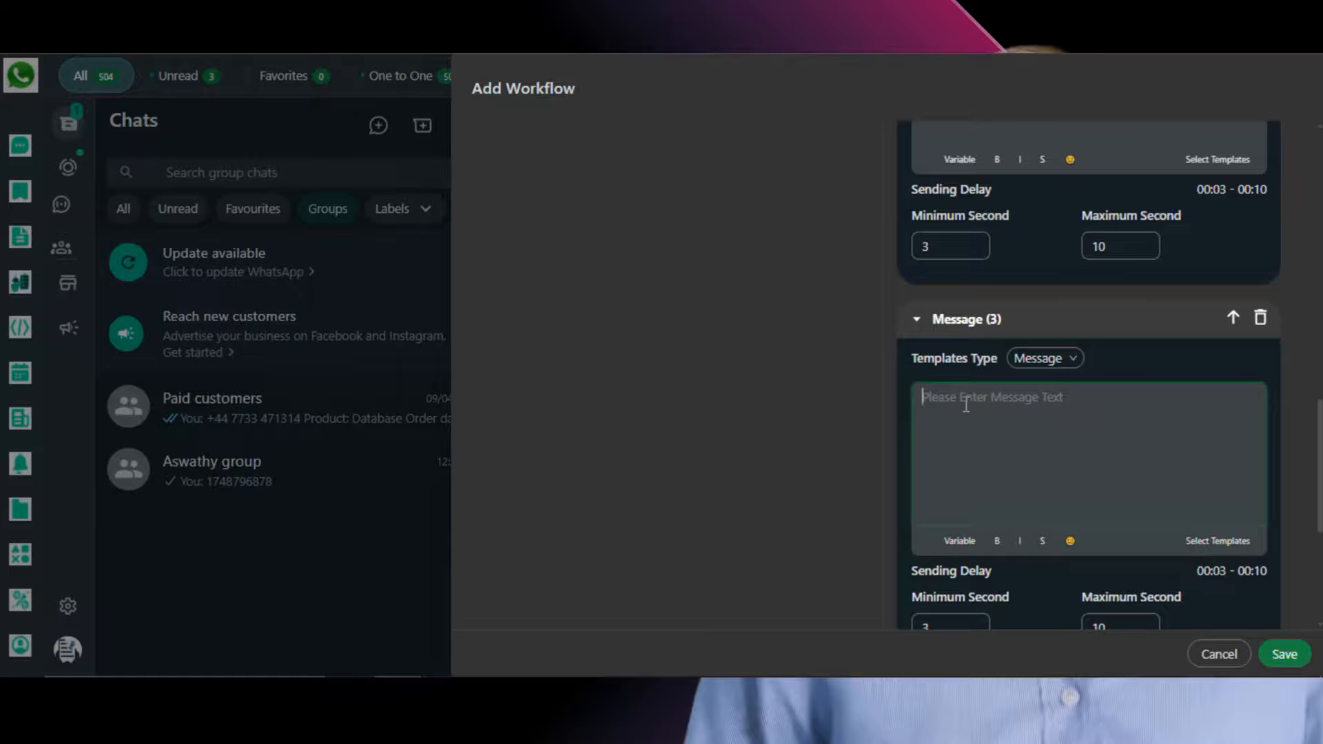
key(ctrl+v)
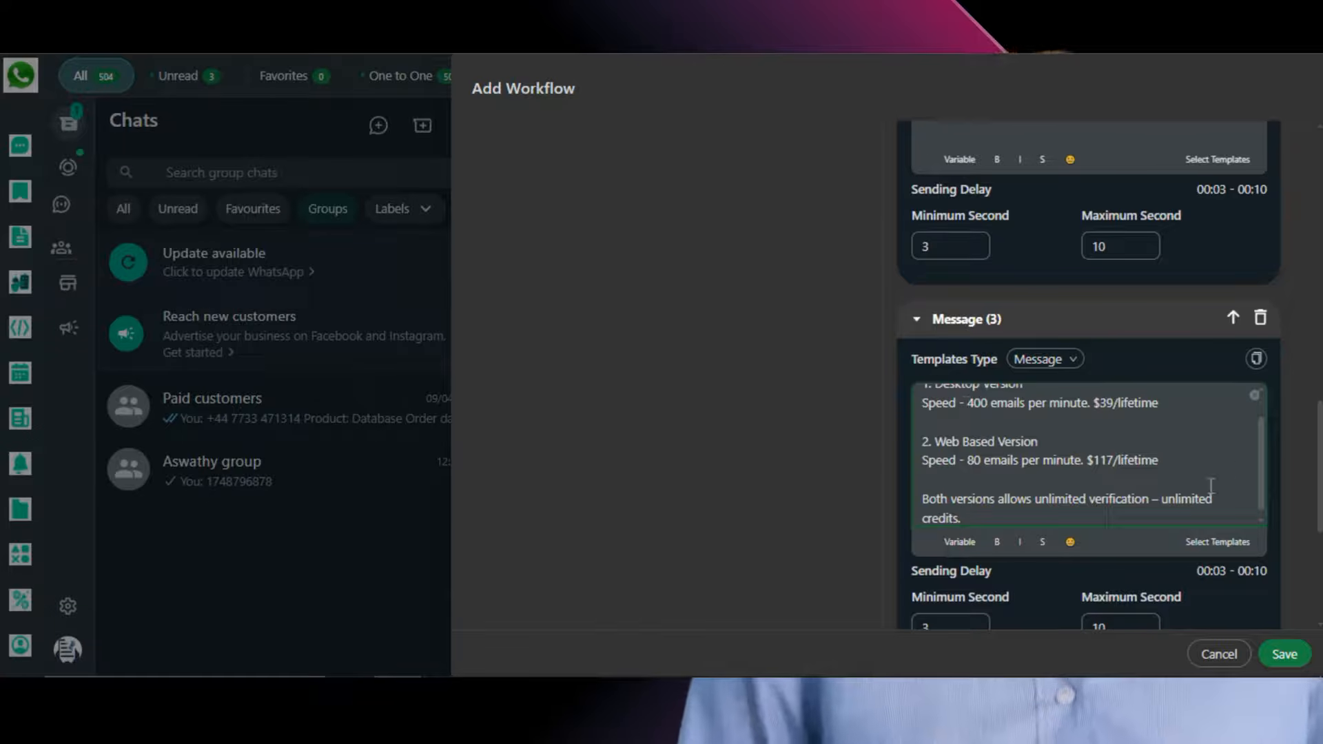
Step: Add a fourth message to the workflow and expand it for editing
scroll(1251, 465, up, 3)
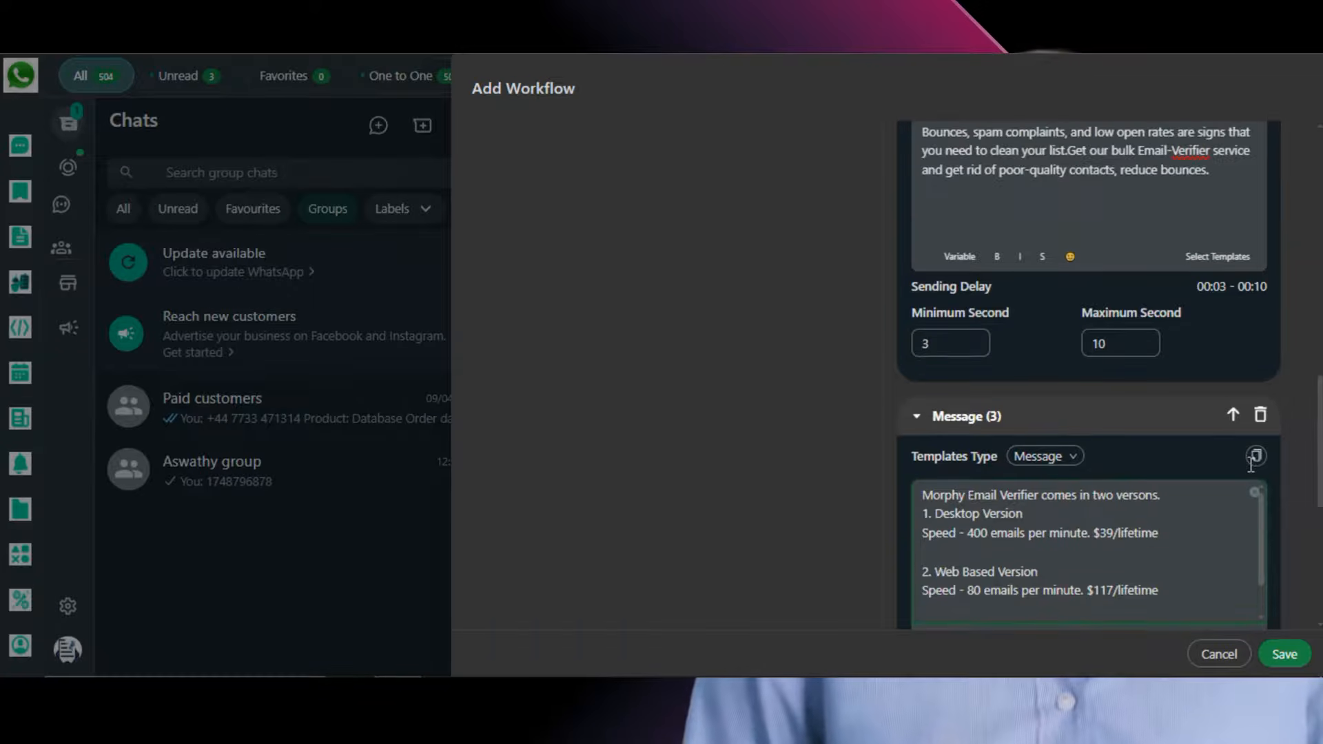
scroll(1295, 434, up, 3)
scroll(1296, 436, up, 2)
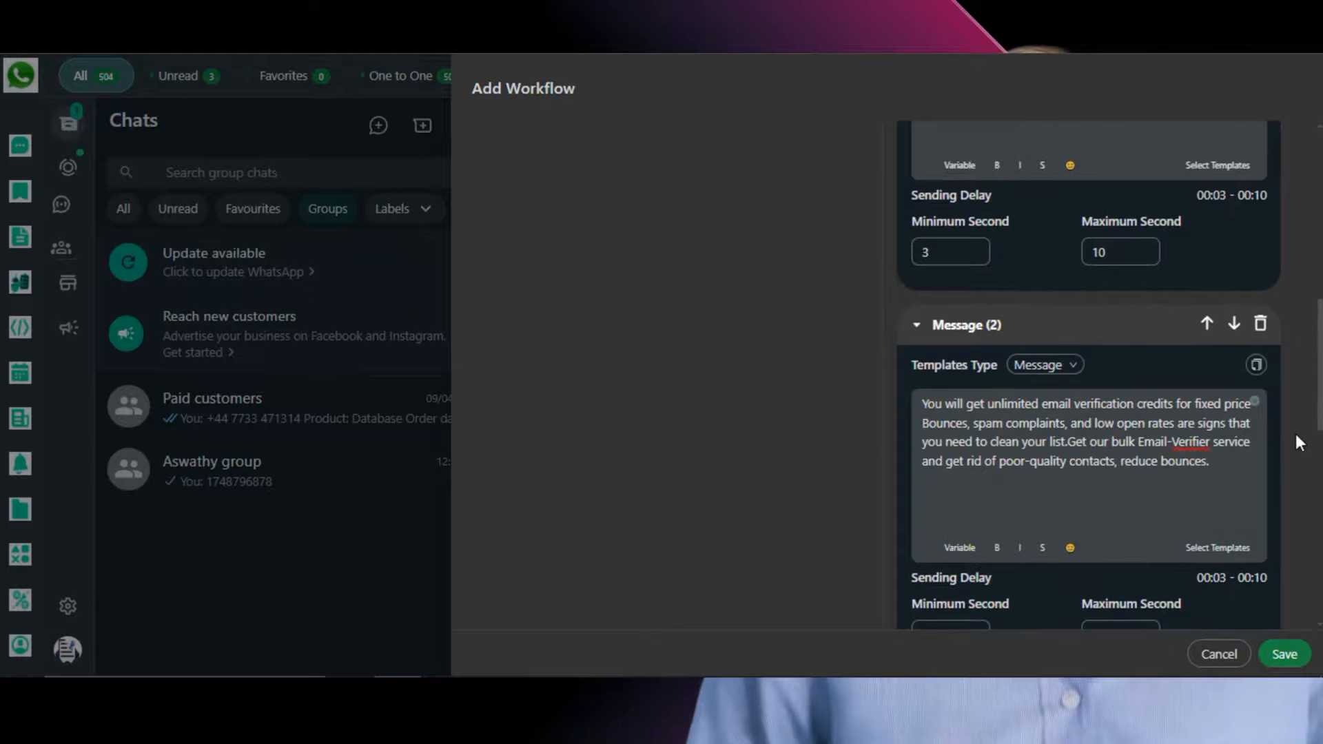
scroll(1296, 433, up, 2)
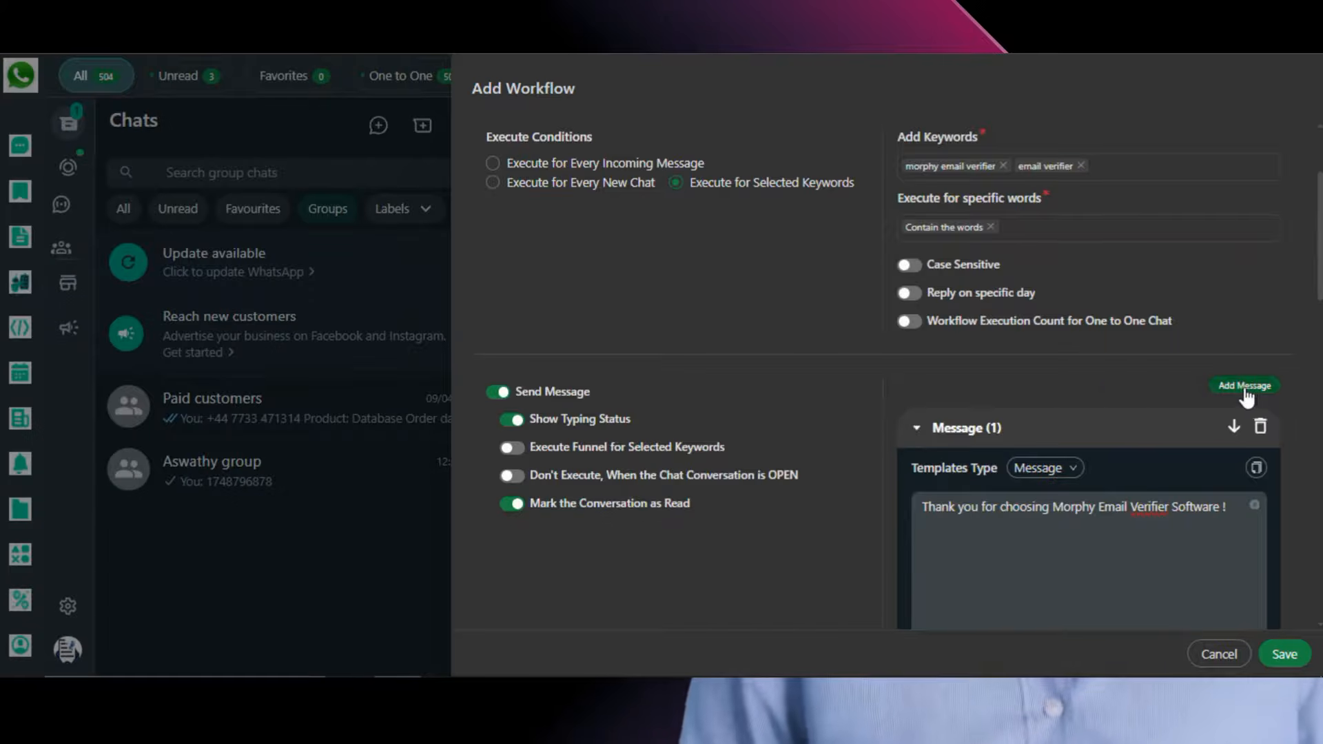
scroll(1273, 495, down, 10)
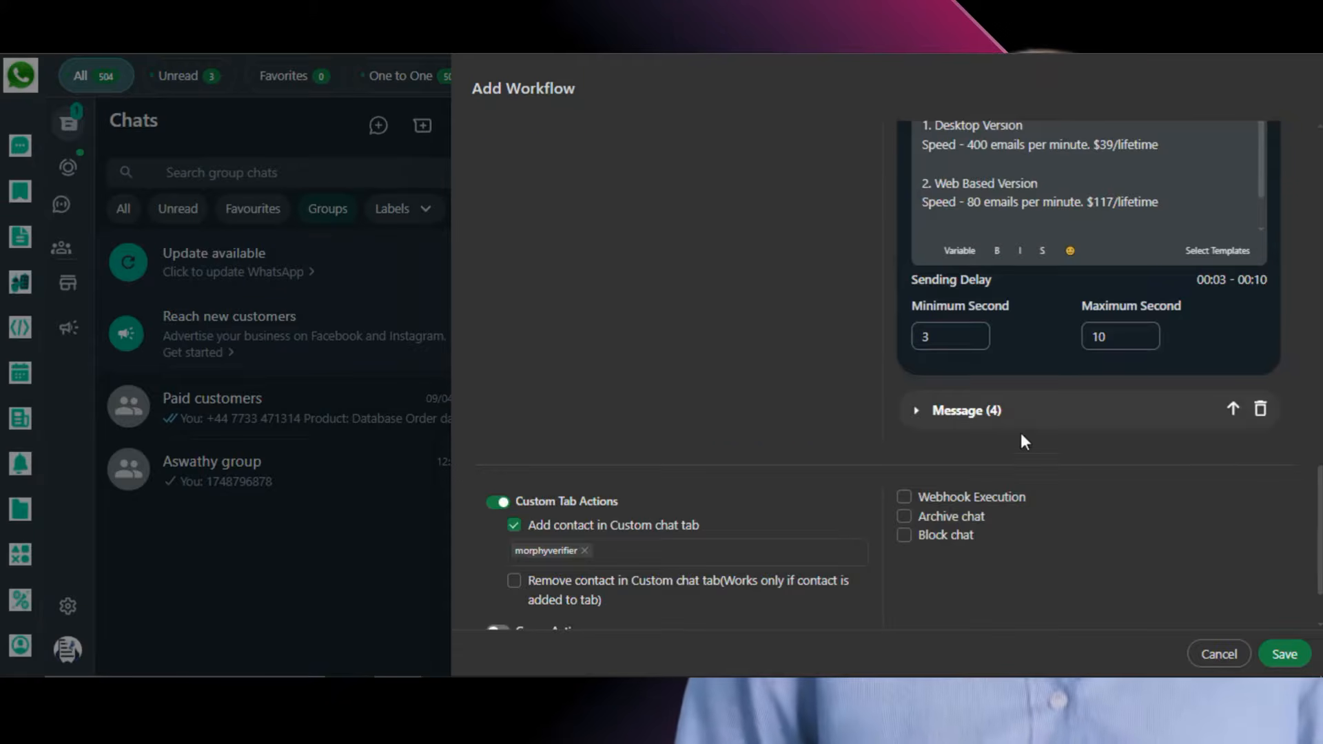
click(983, 416)
scroll(1048, 362, down, 1)
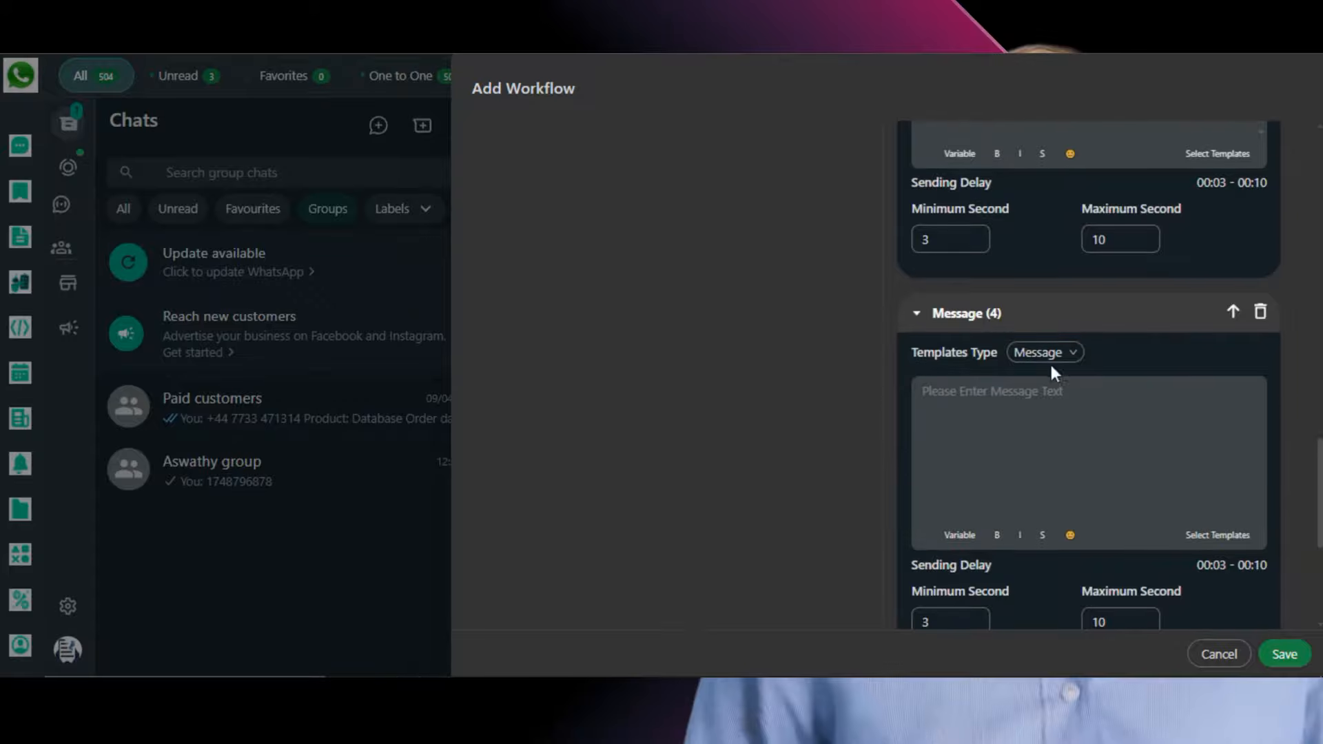
Step: Make the fourth message a Message + Buttons template with the text "Click the link to learn more and try it with 100 free credits Now."
click(1071, 355)
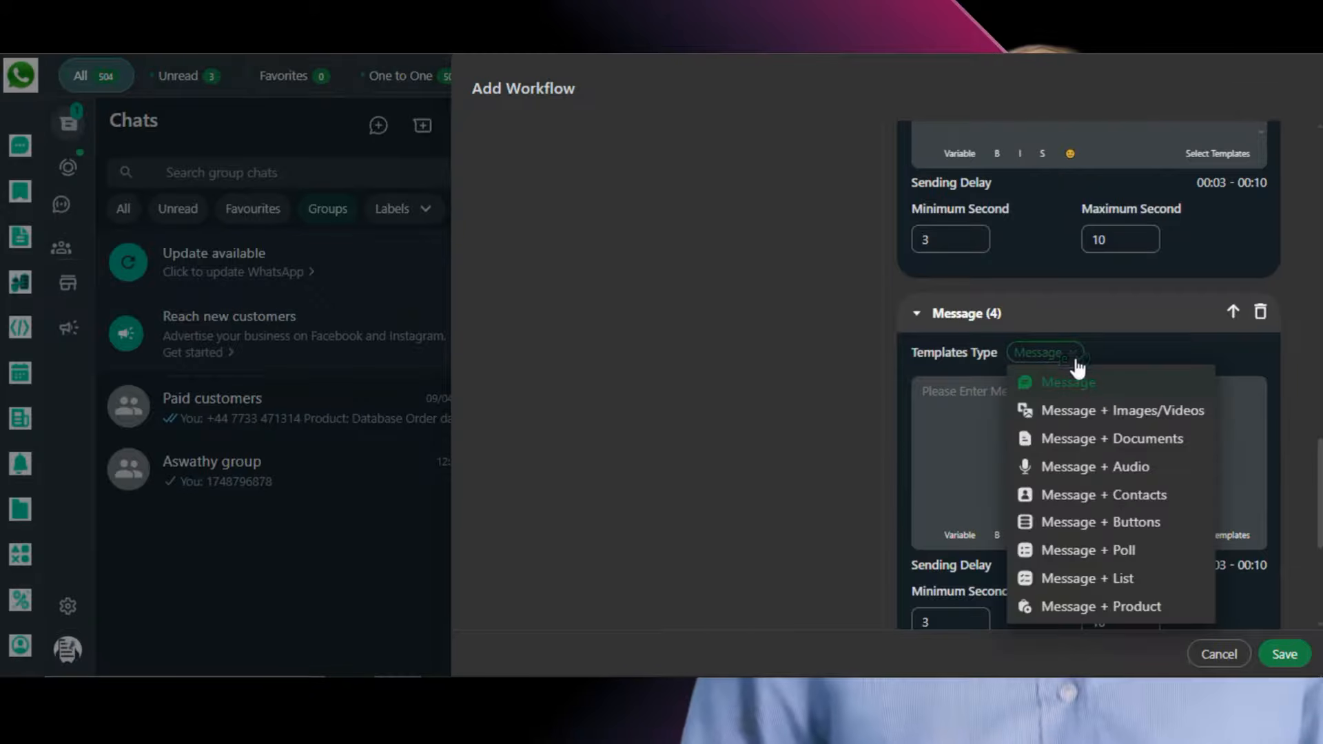
click(1118, 524)
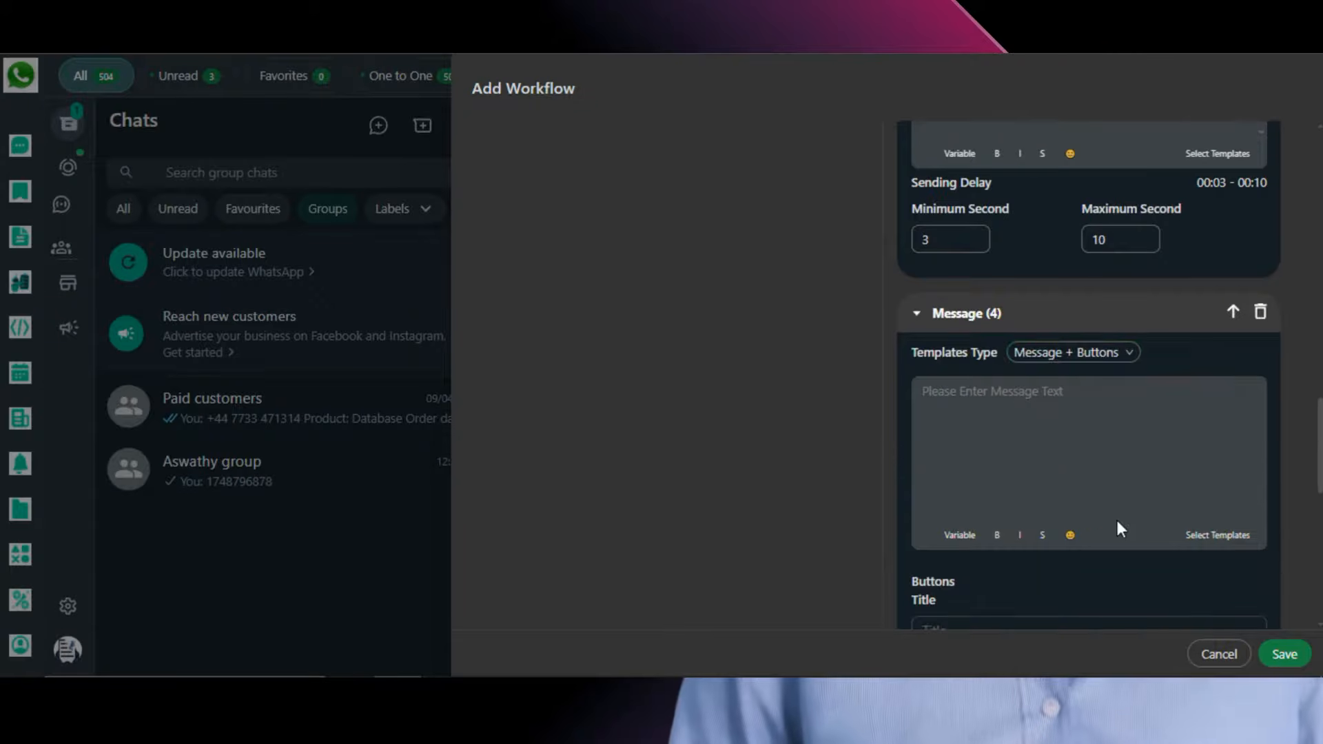
click(1000, 402)
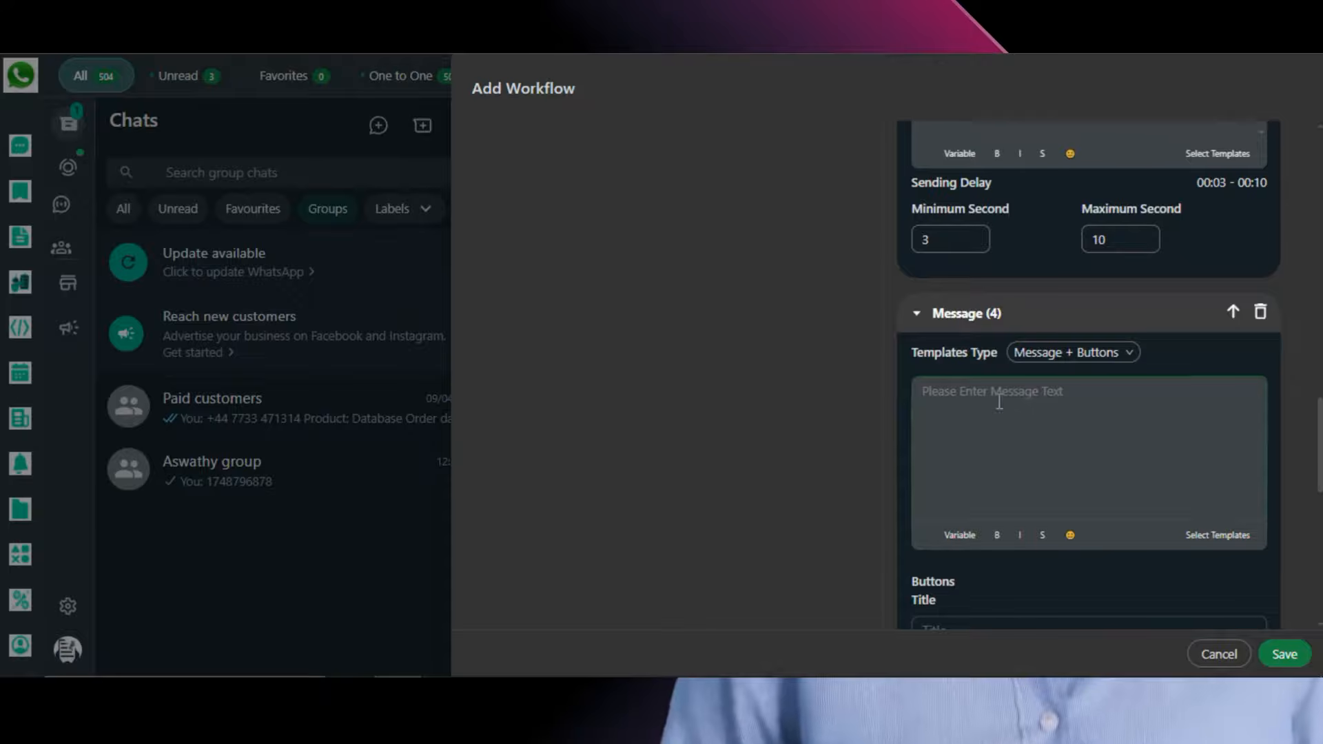
text(Click the link to learn more and try it with 100 free credits Now.)
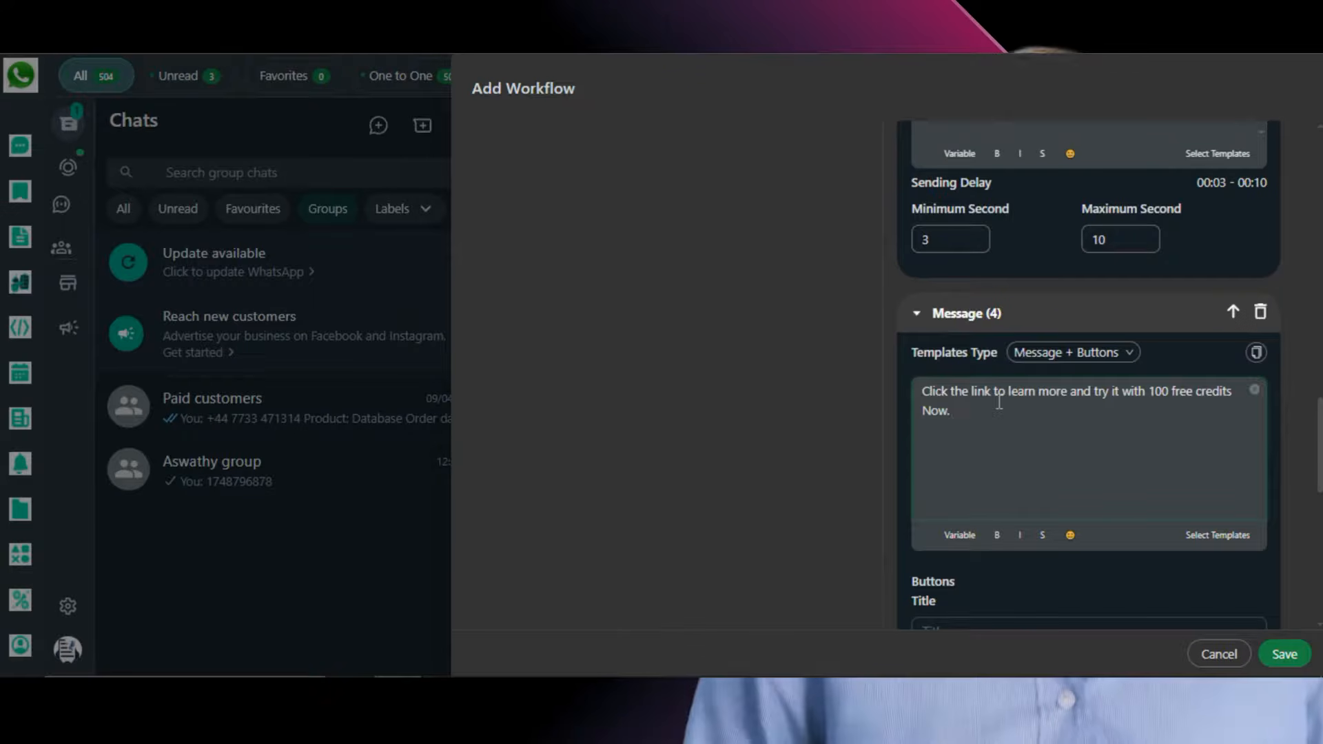
Step: Set the buttons title of the fourth message to "email verifier button"
scroll(1104, 455, down, 3)
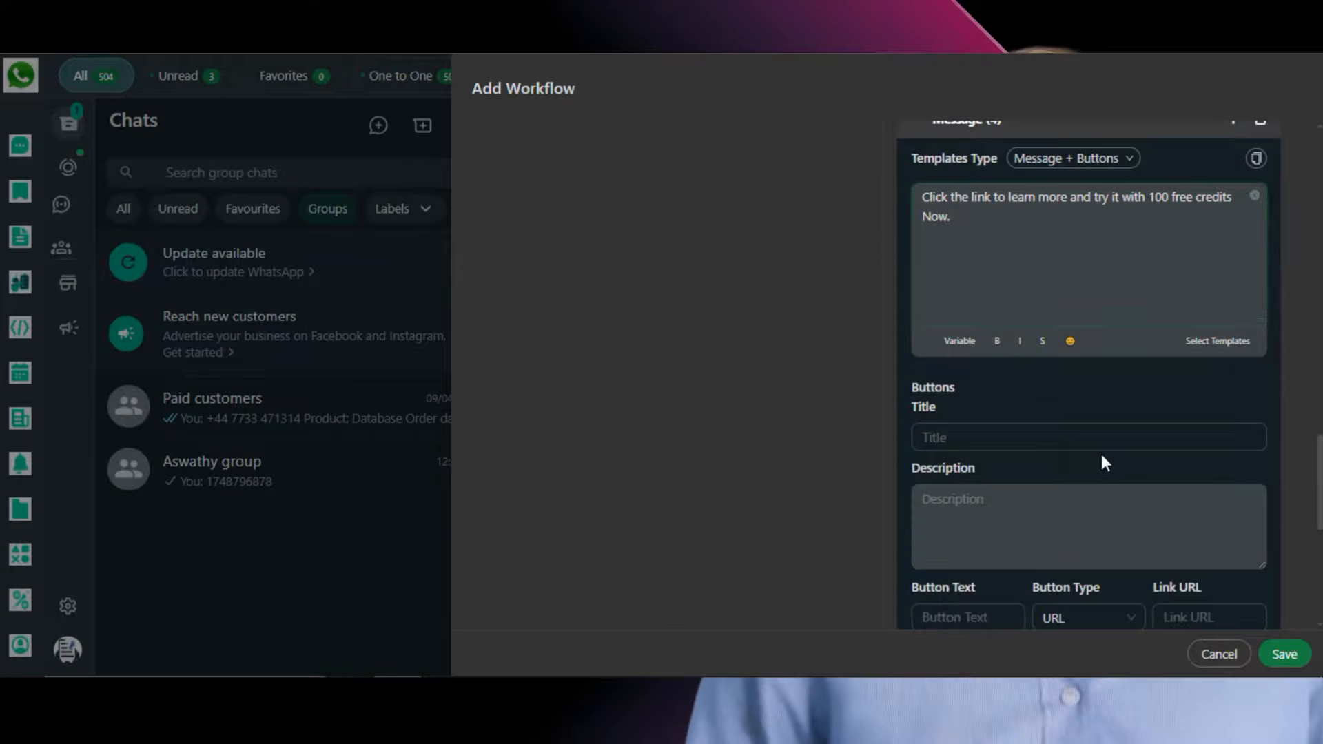
click(986, 441)
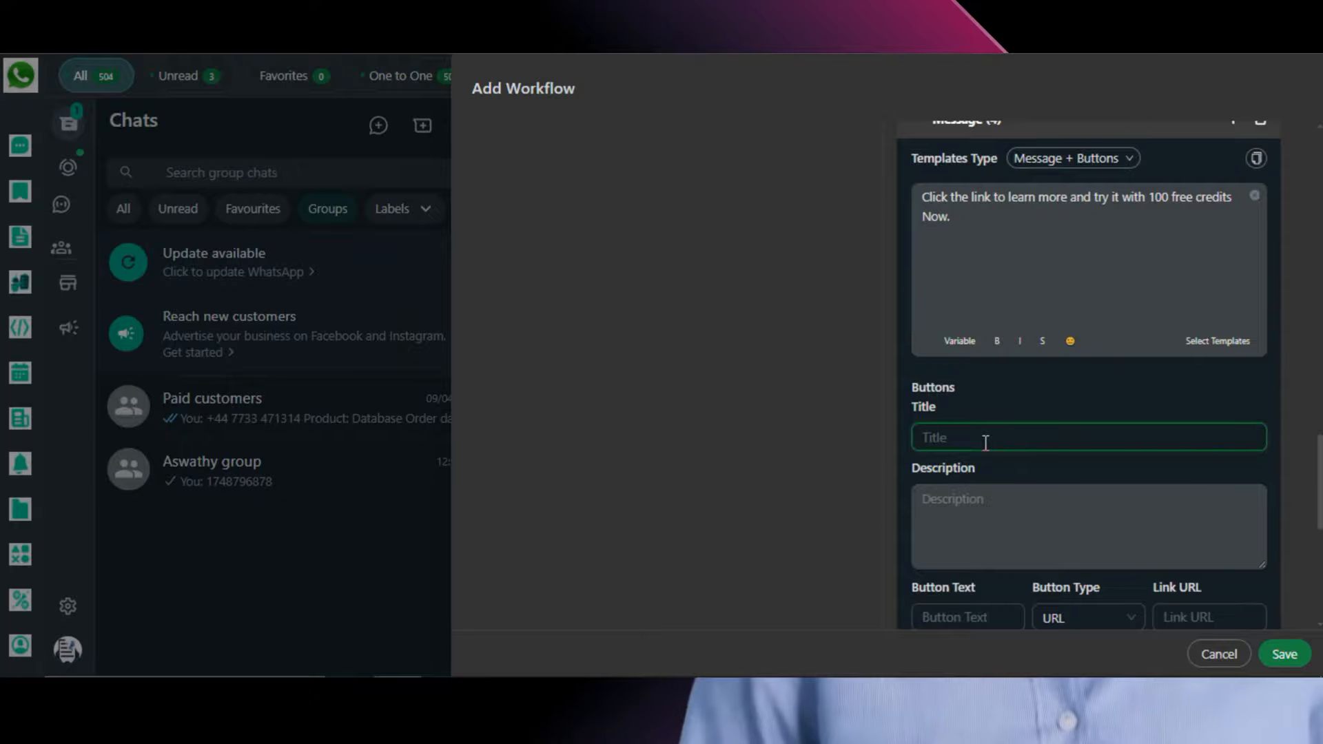
text(email veri)
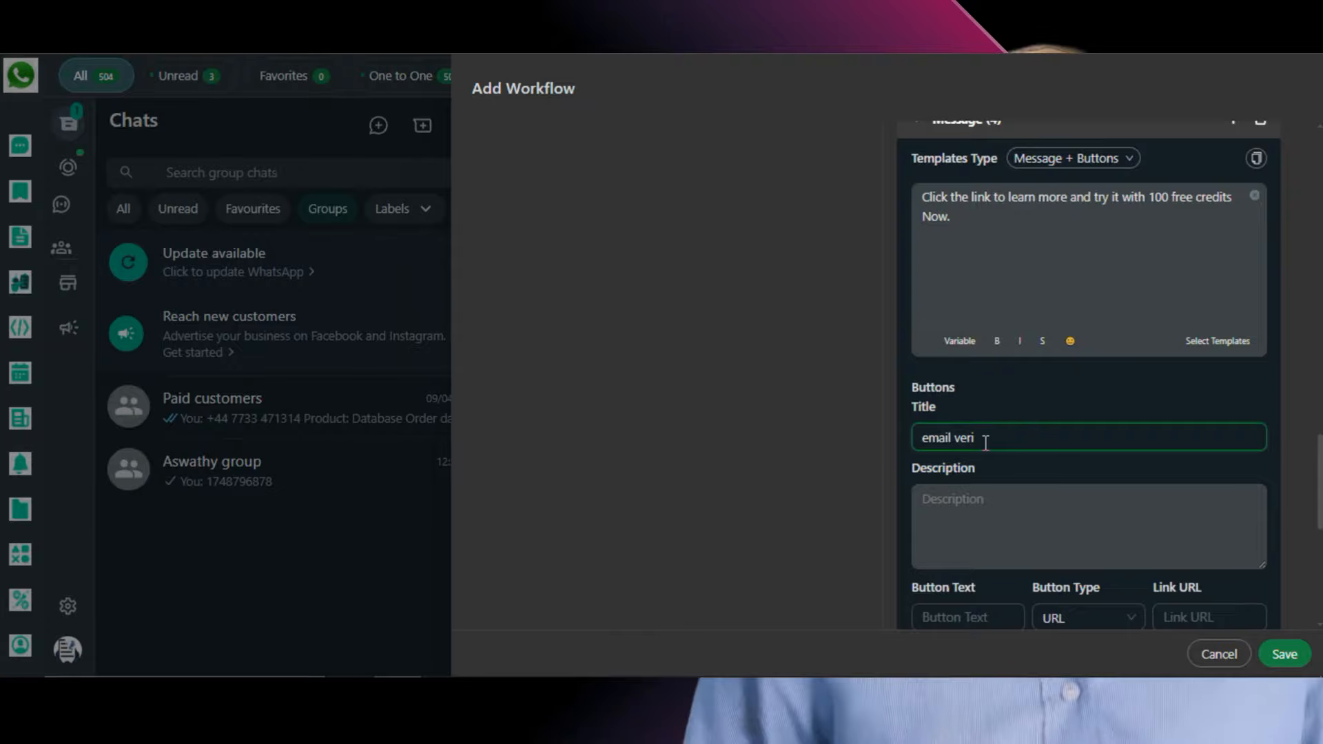
text(fier button)
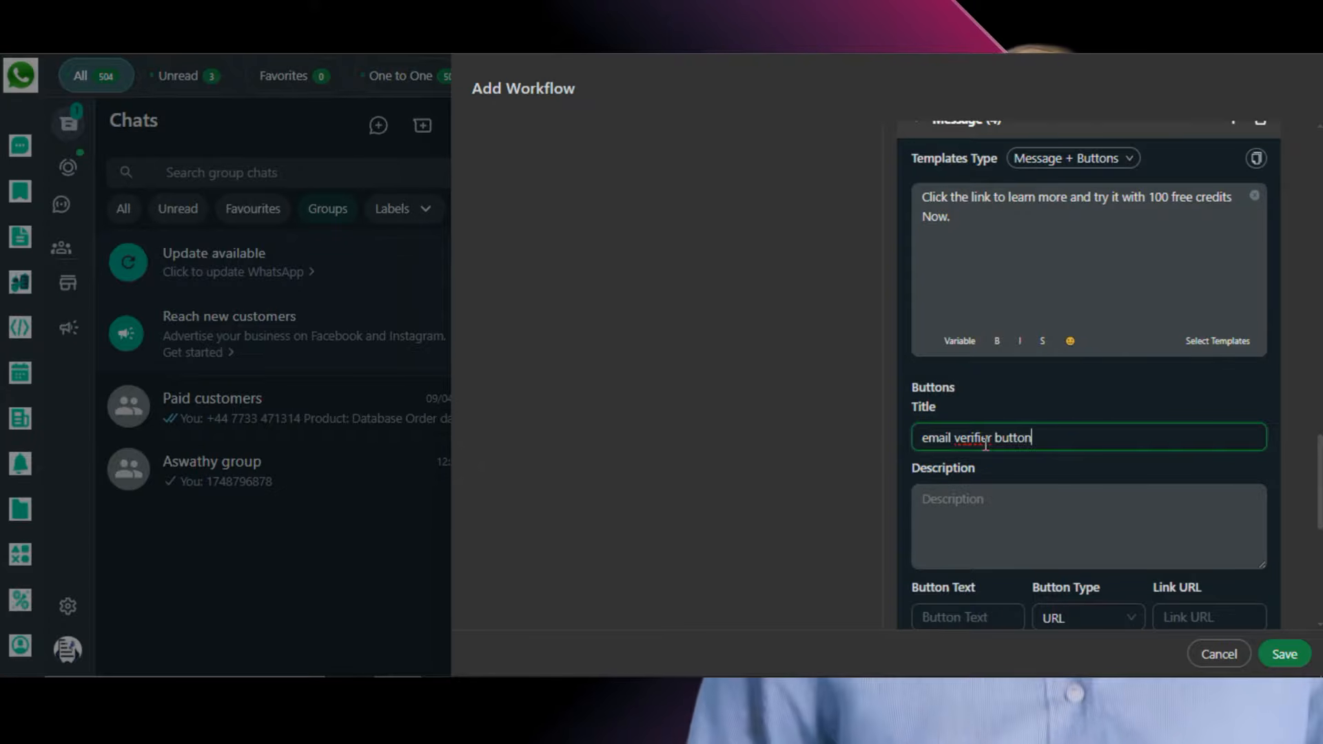
scroll(1000, 526, down, 3)
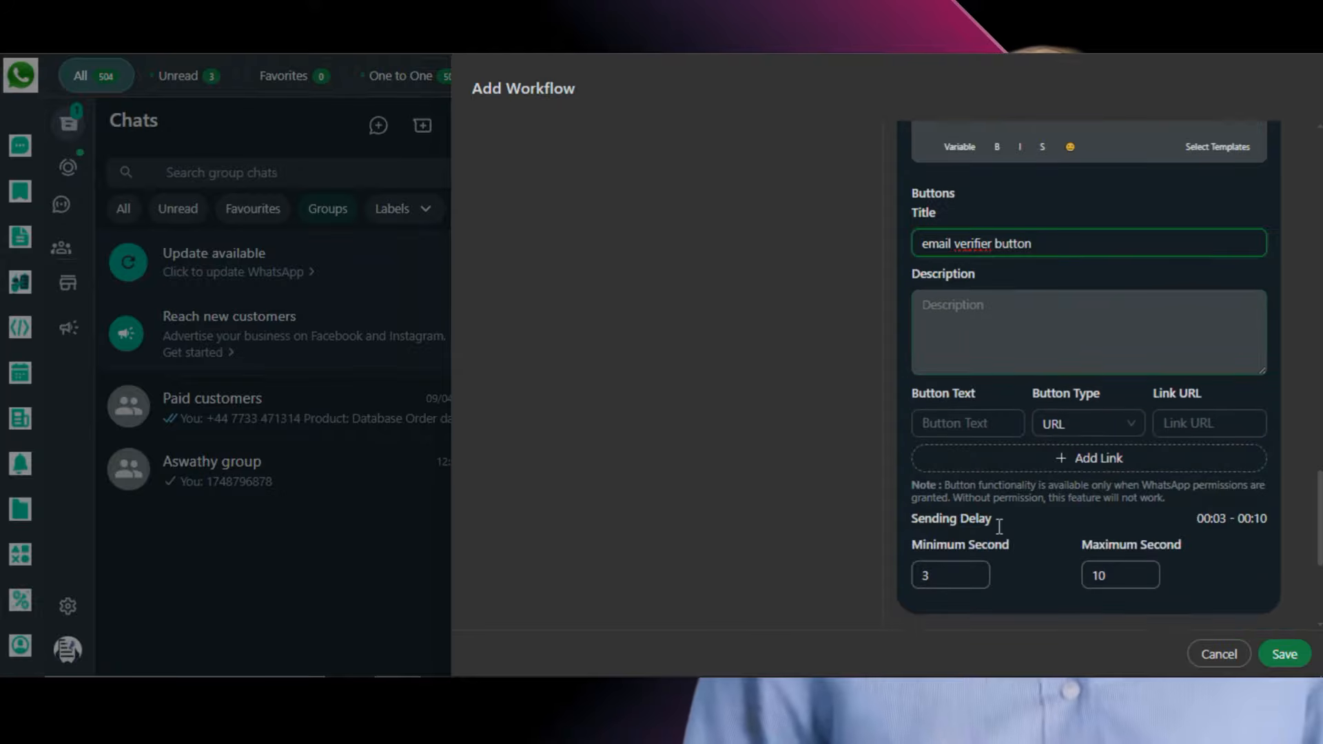
Step: Give the fourth message's link button the text "Click Here" and the type URL, and save the workflow
click(951, 425)
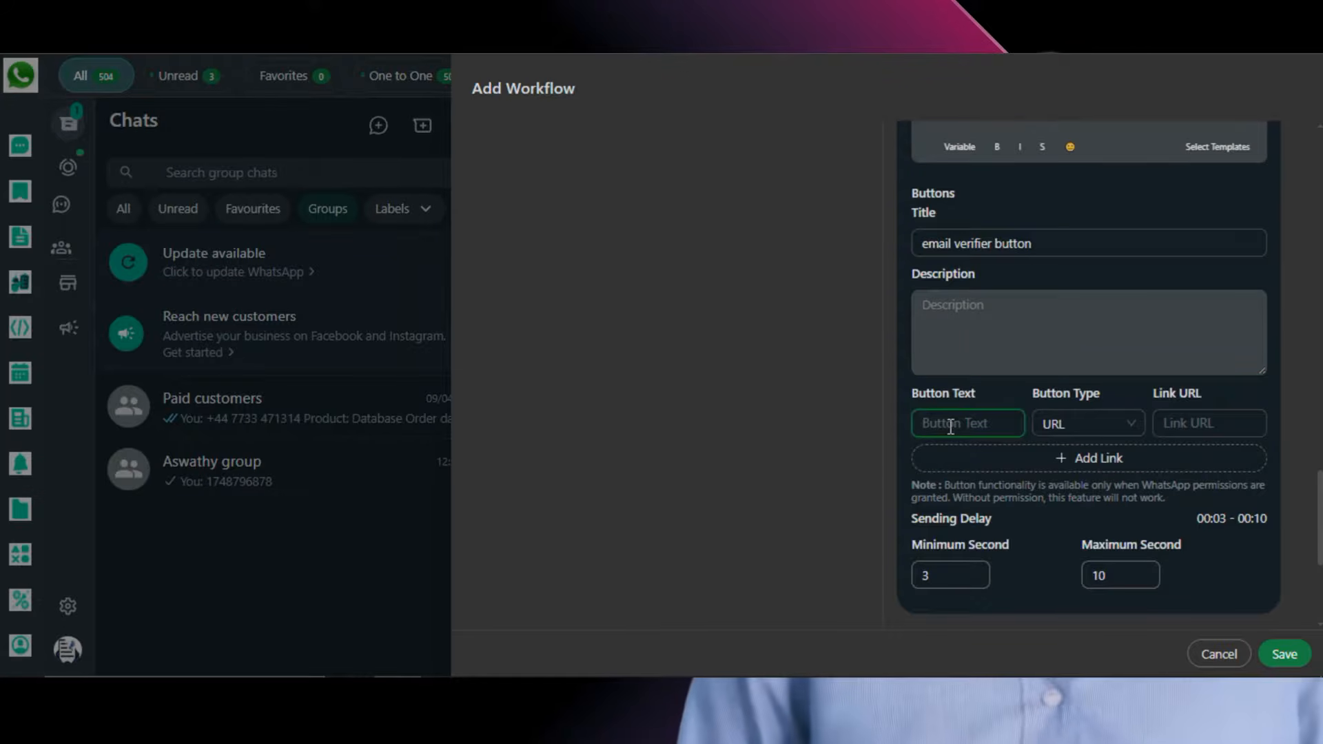
text(clic)
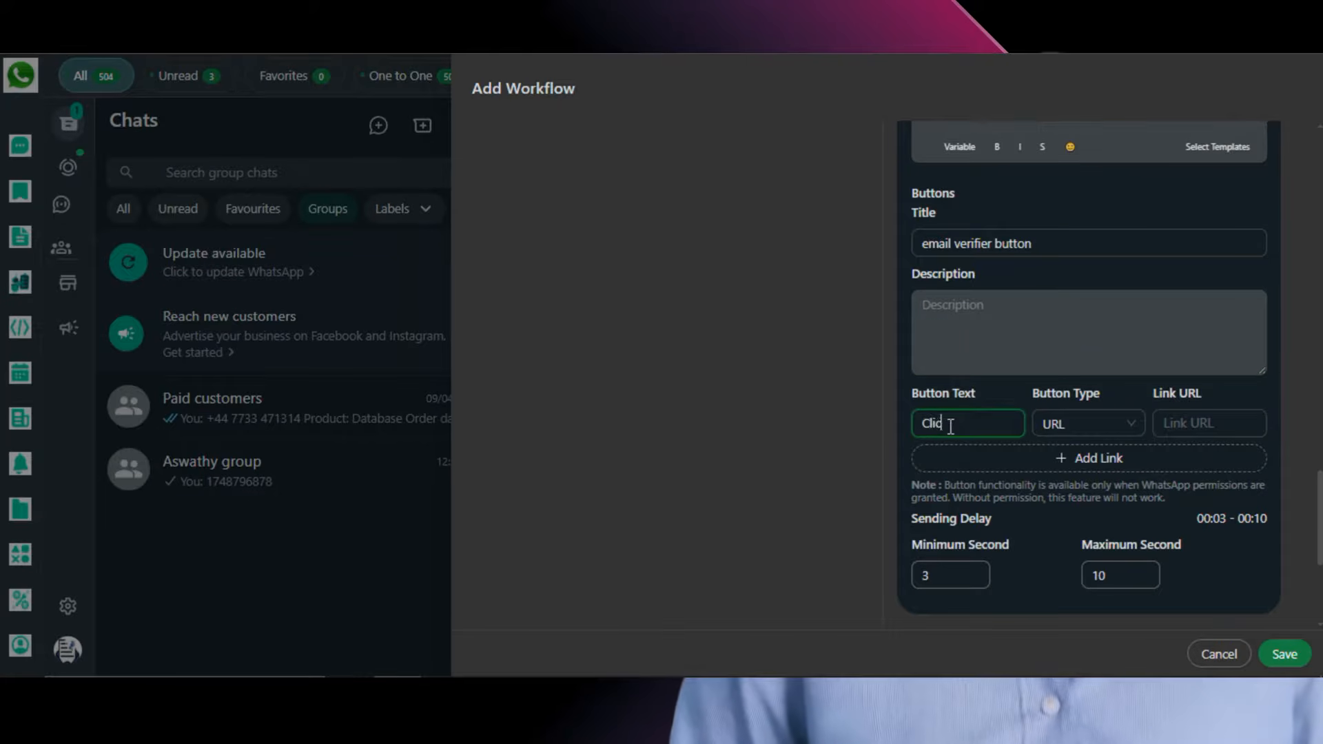
text(k H)
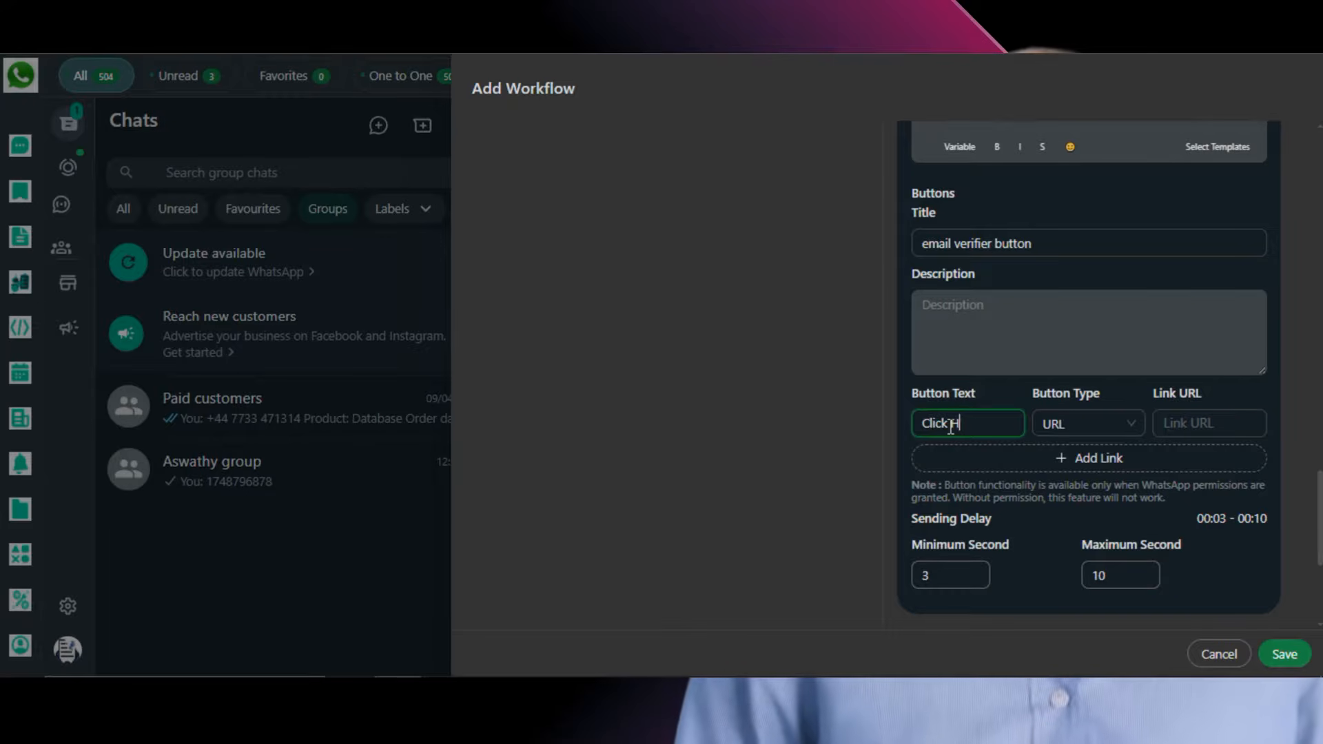
text(ere)
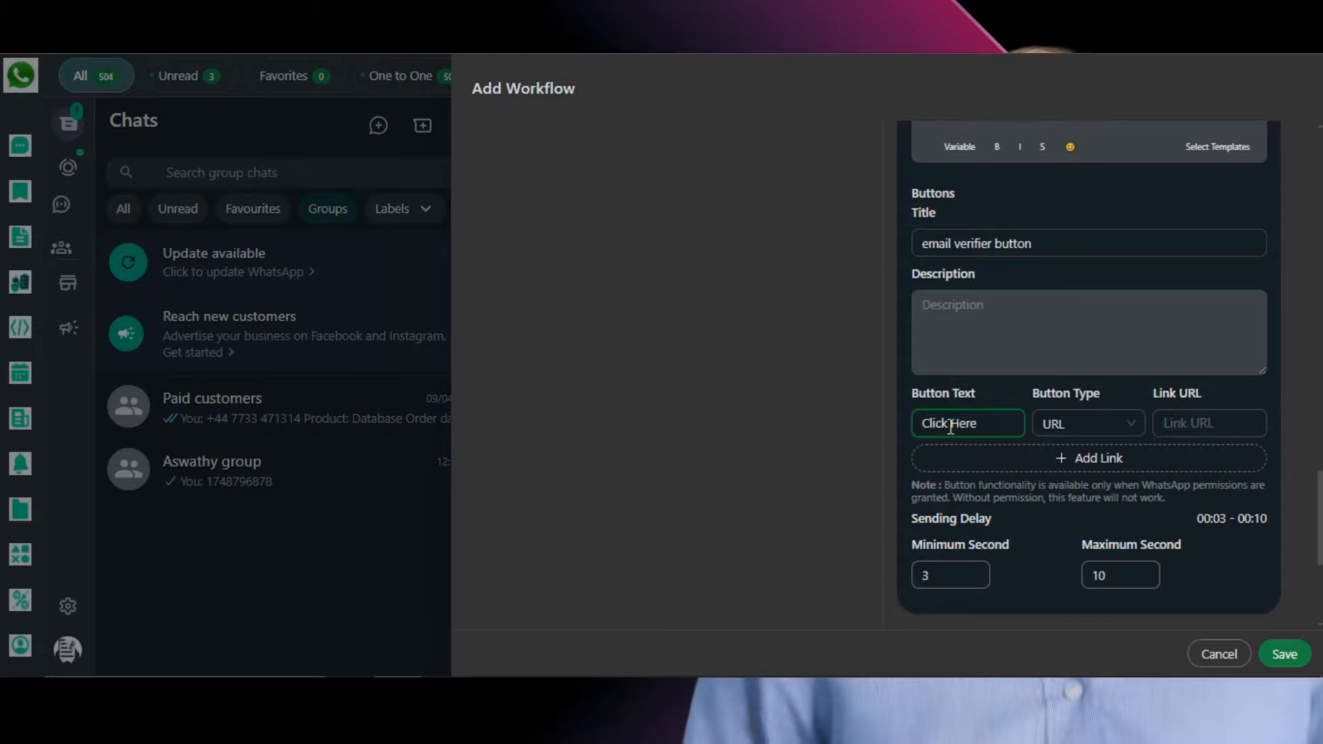
click(1103, 424)
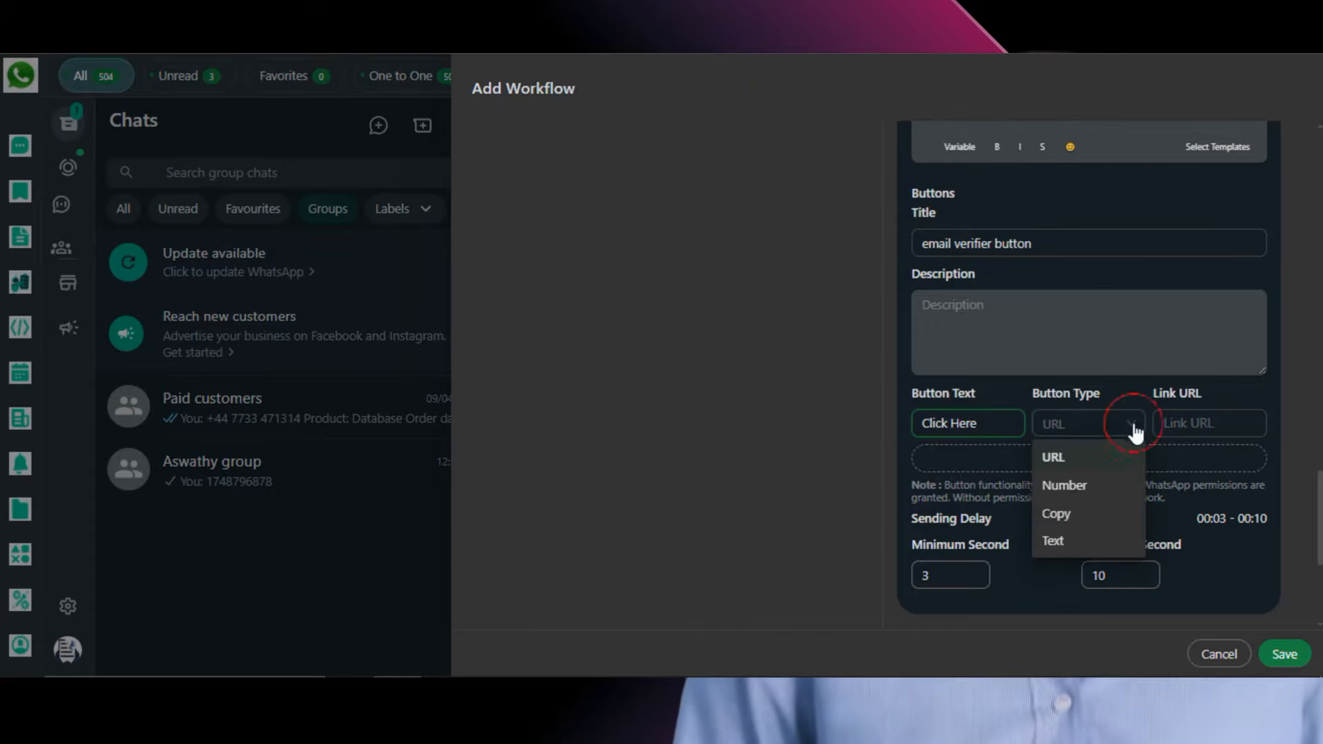
click(1070, 460)
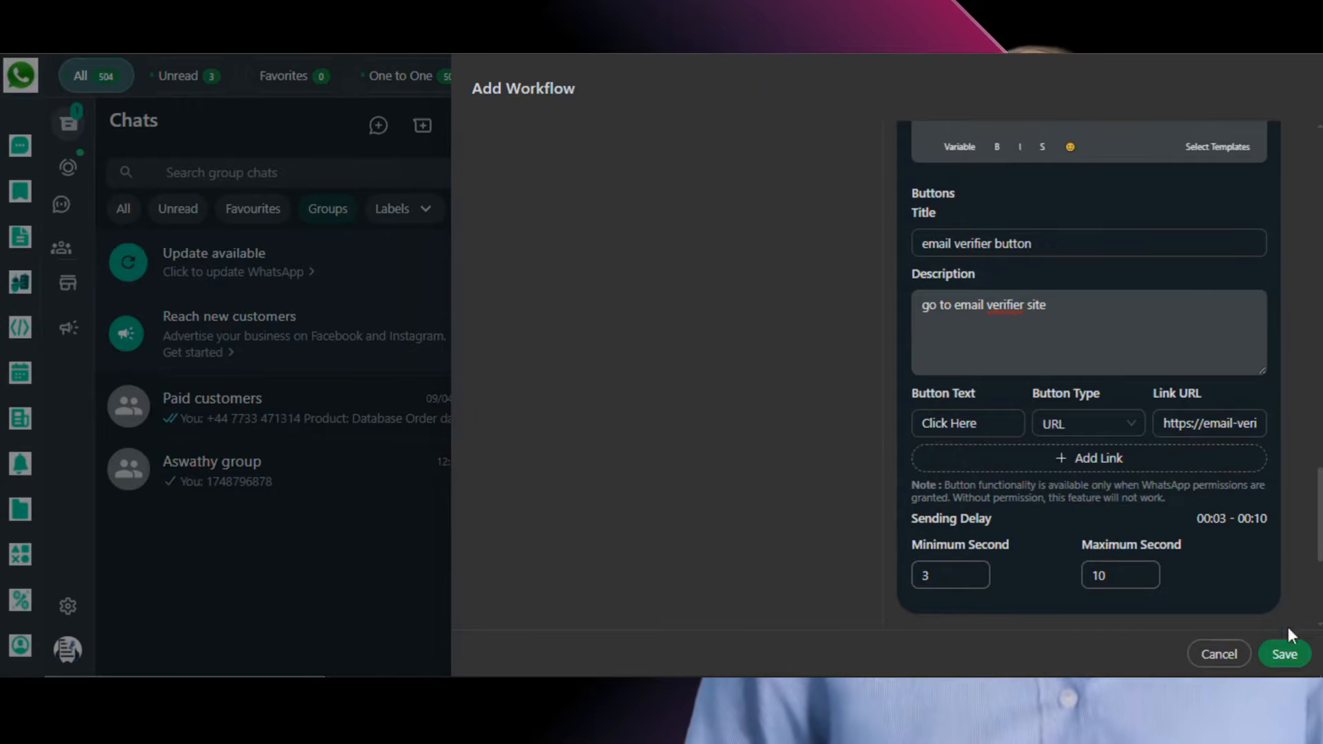
click(1284, 655)
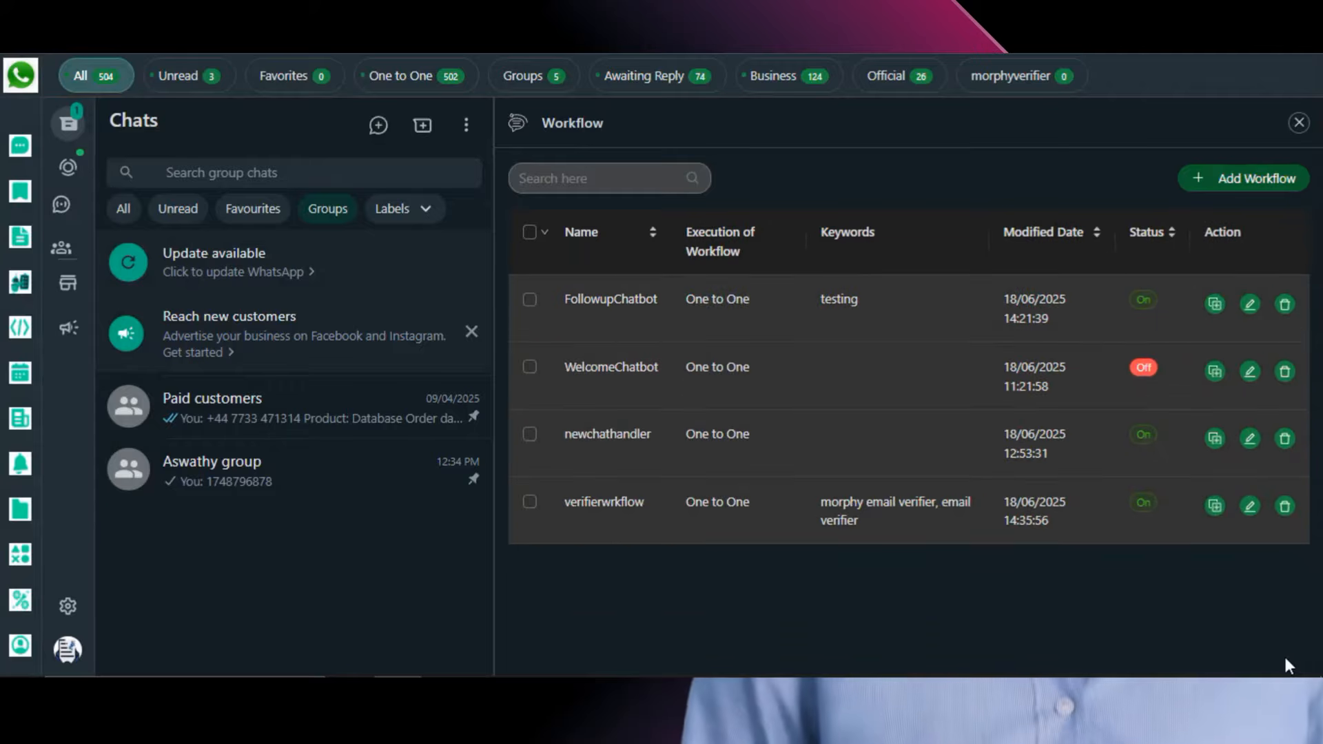